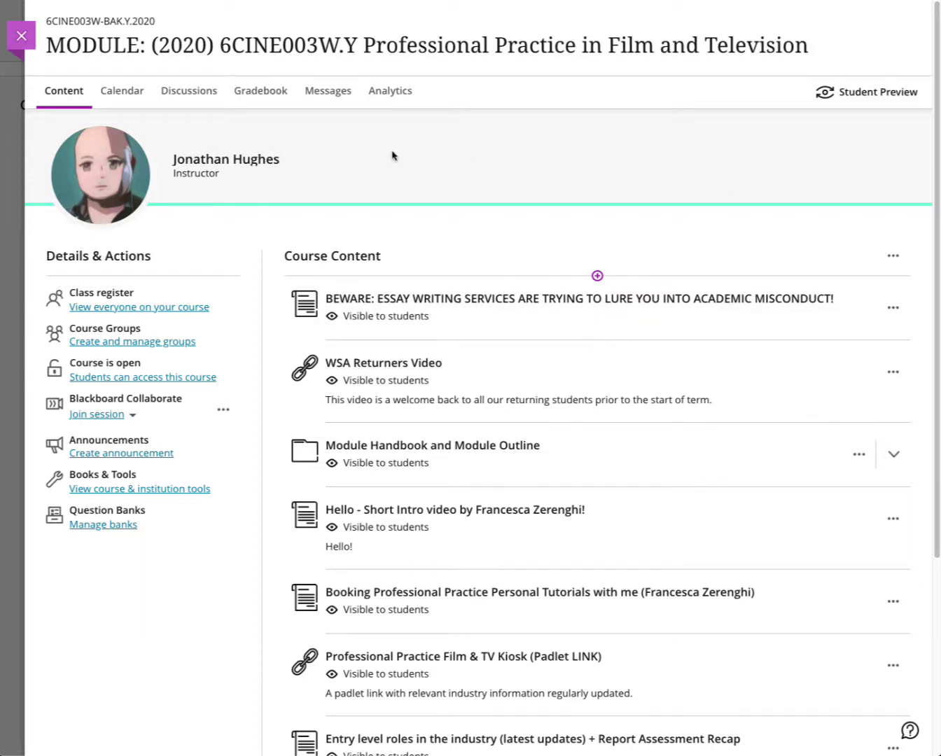
# Step: Check the backup course's gradebook settings, which list two course rubrics, then close them
pyautogui.click(258, 95)
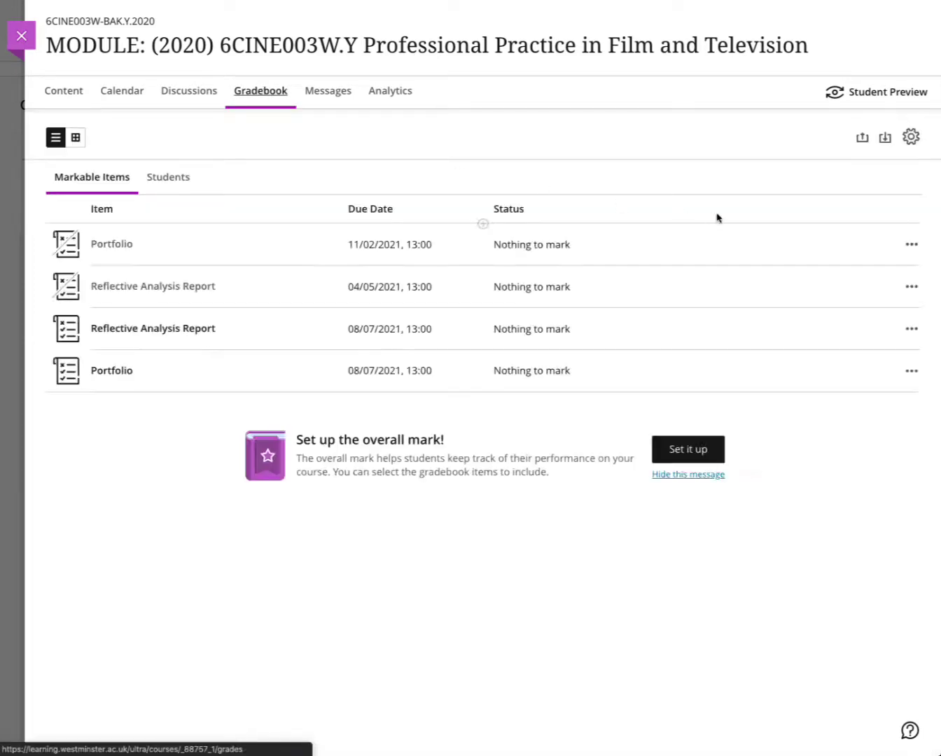
pyautogui.click(910, 137)
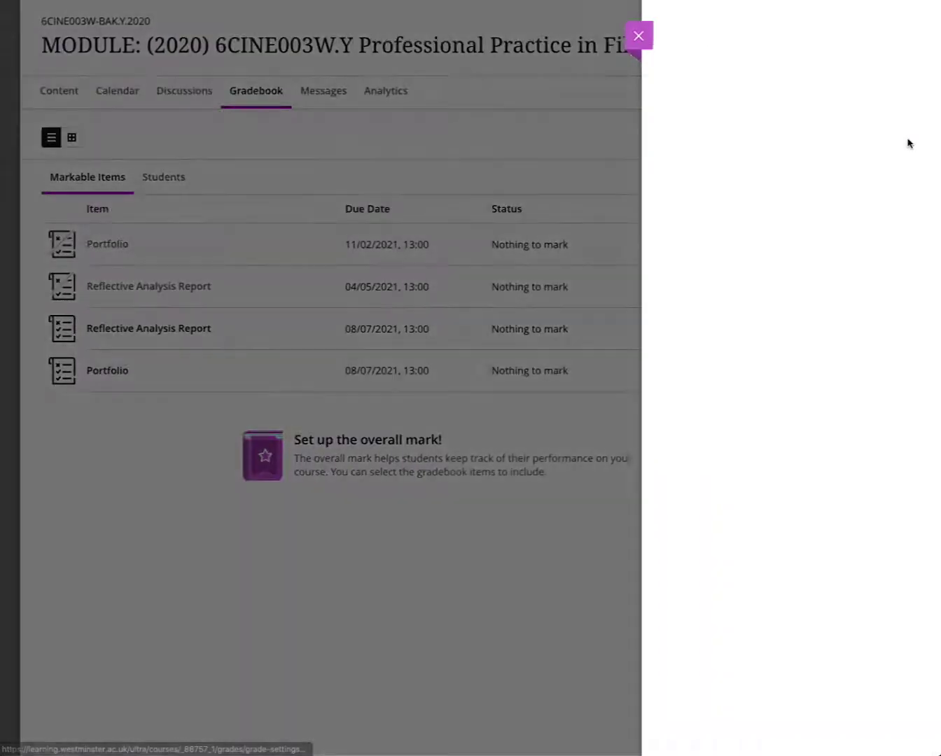
pyautogui.scroll(-5, 813, 316)
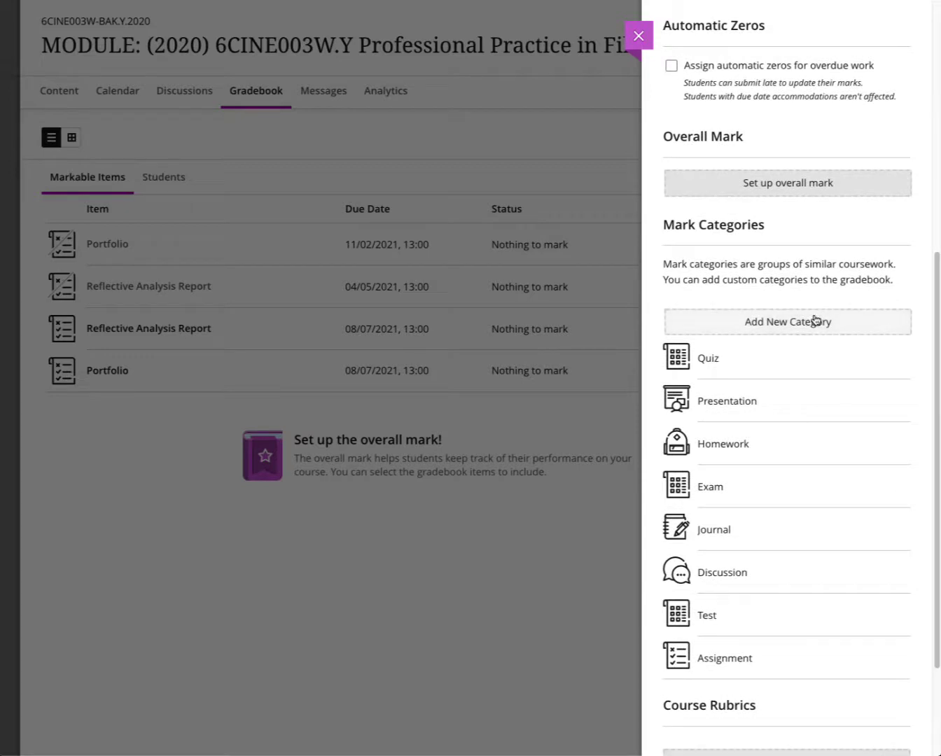
pyautogui.scroll(-2, 815, 319)
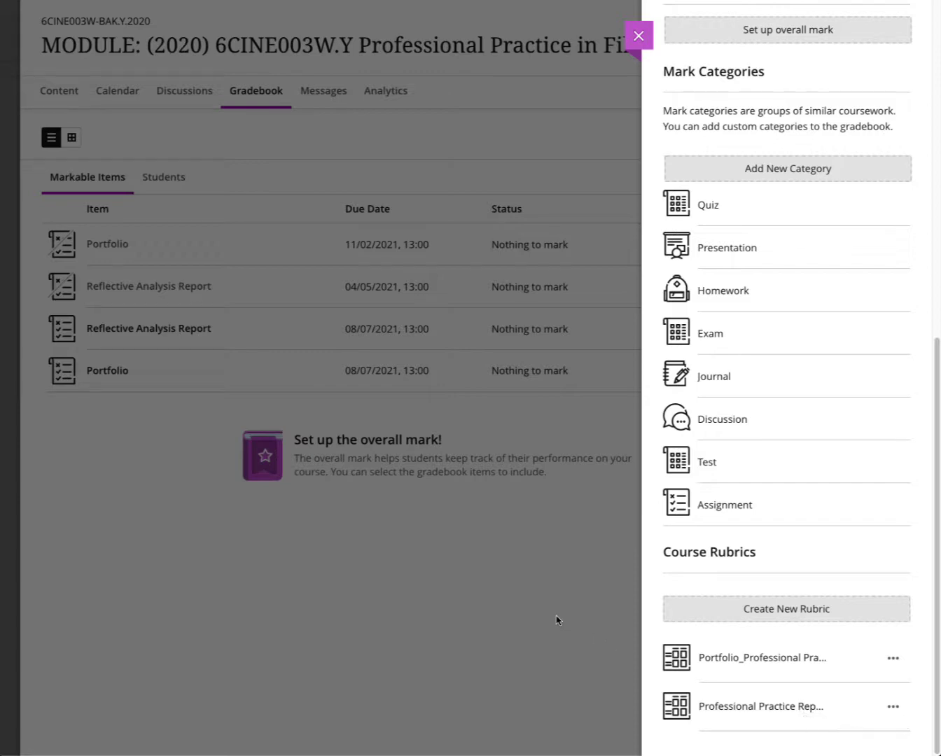
pyautogui.click(639, 38)
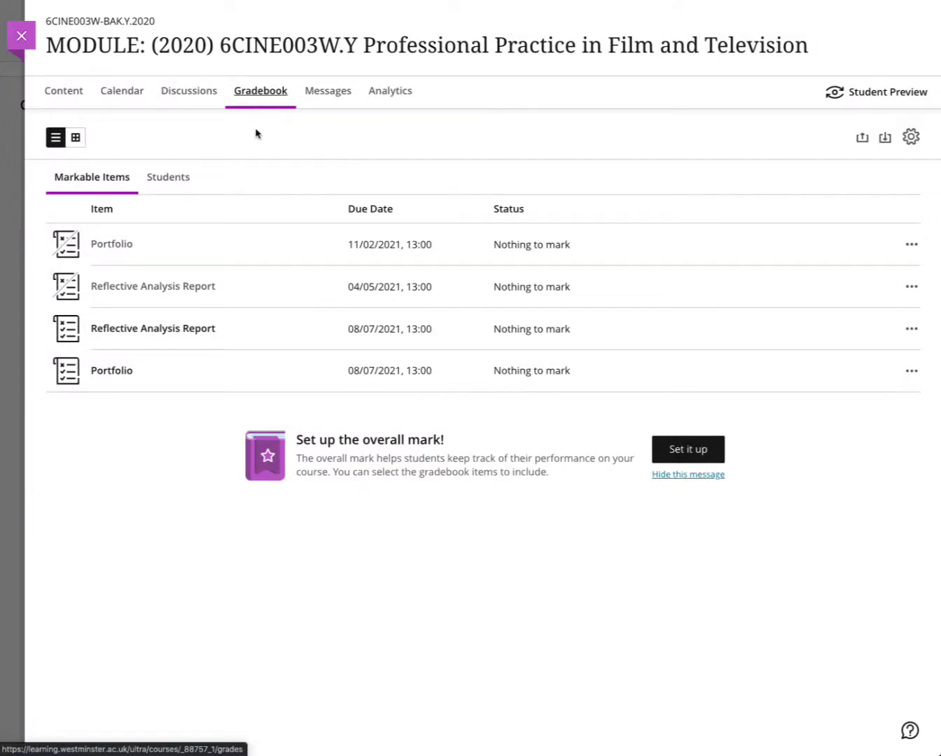
# Step: Create a new assignment on the course content page titled 'Rubrik copy'
pyautogui.click(64, 91)
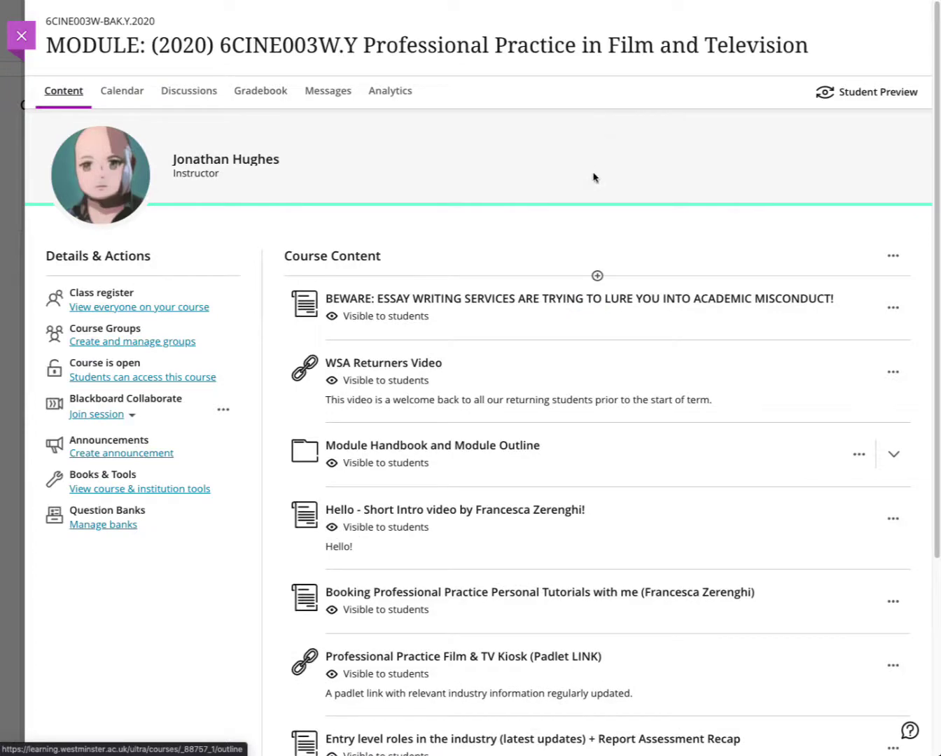
pyautogui.click(597, 277)
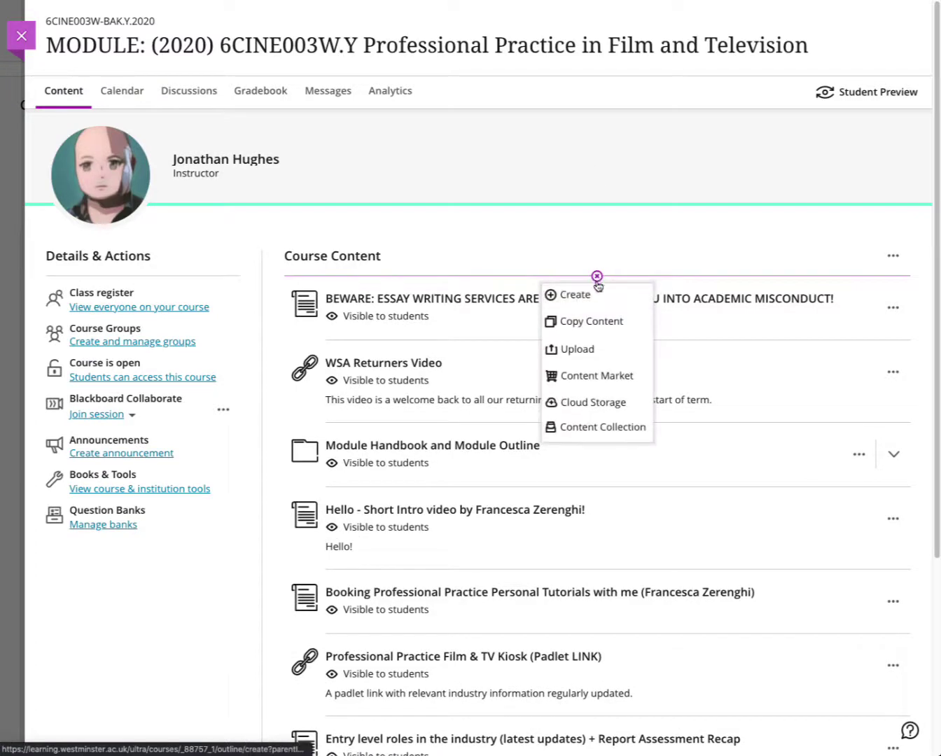
pyautogui.click(591, 292)
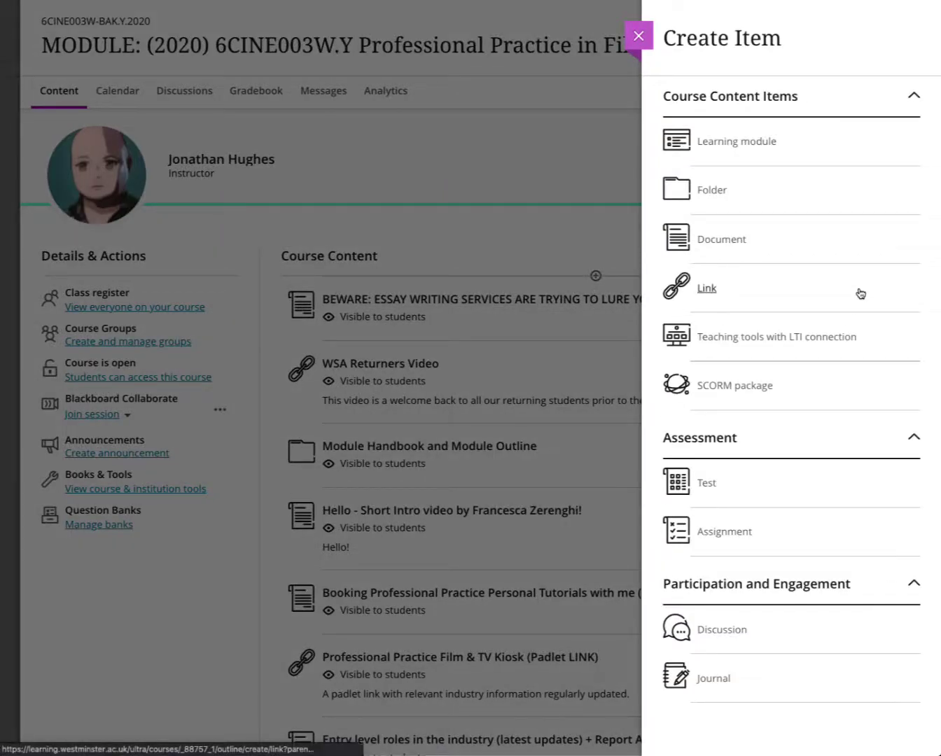
pyautogui.click(738, 537)
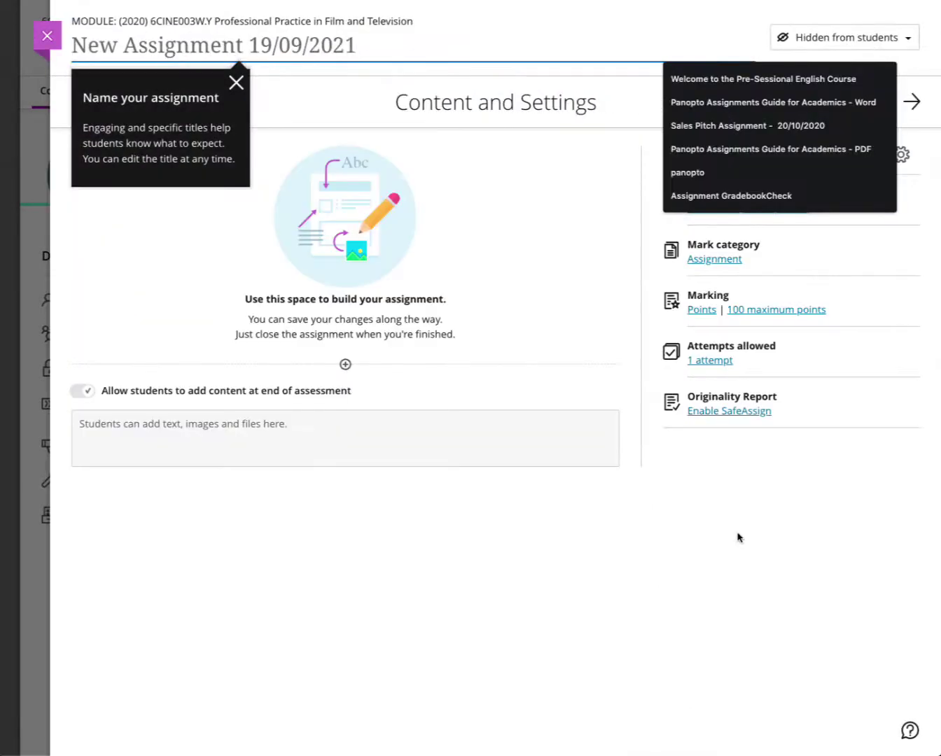
pyautogui.click(356, 45)
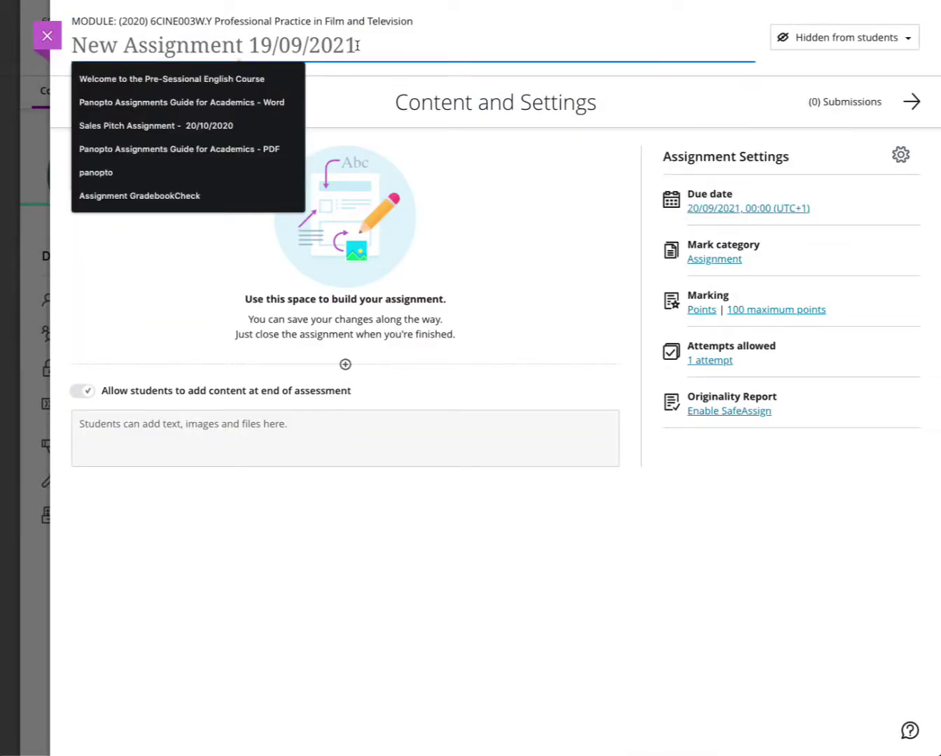
pyautogui.write('Ru')
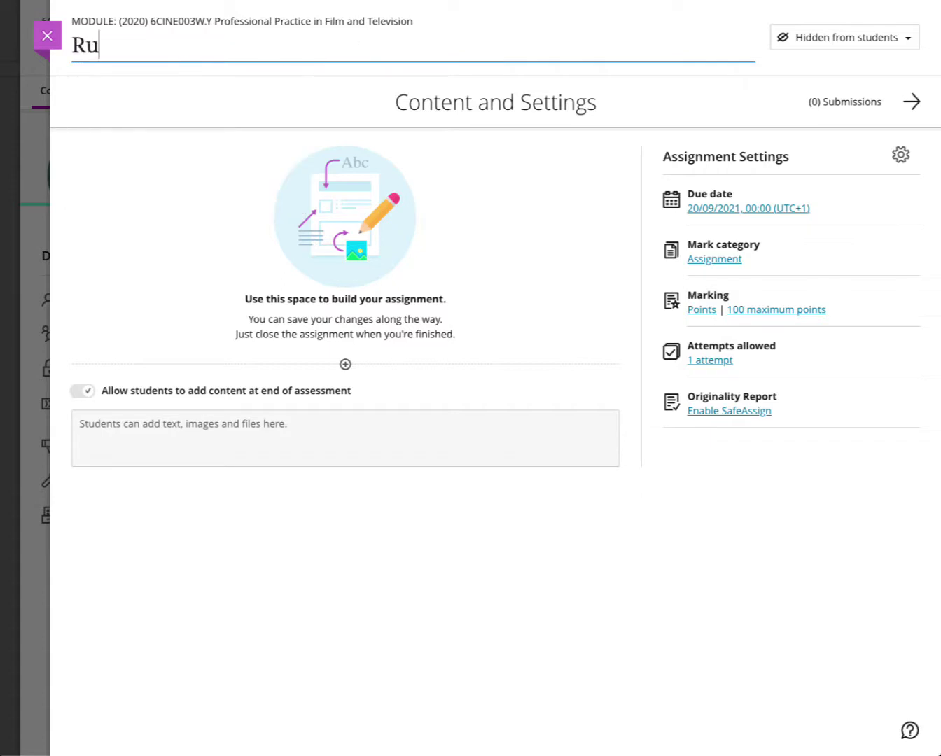
pyautogui.write('brik copy')
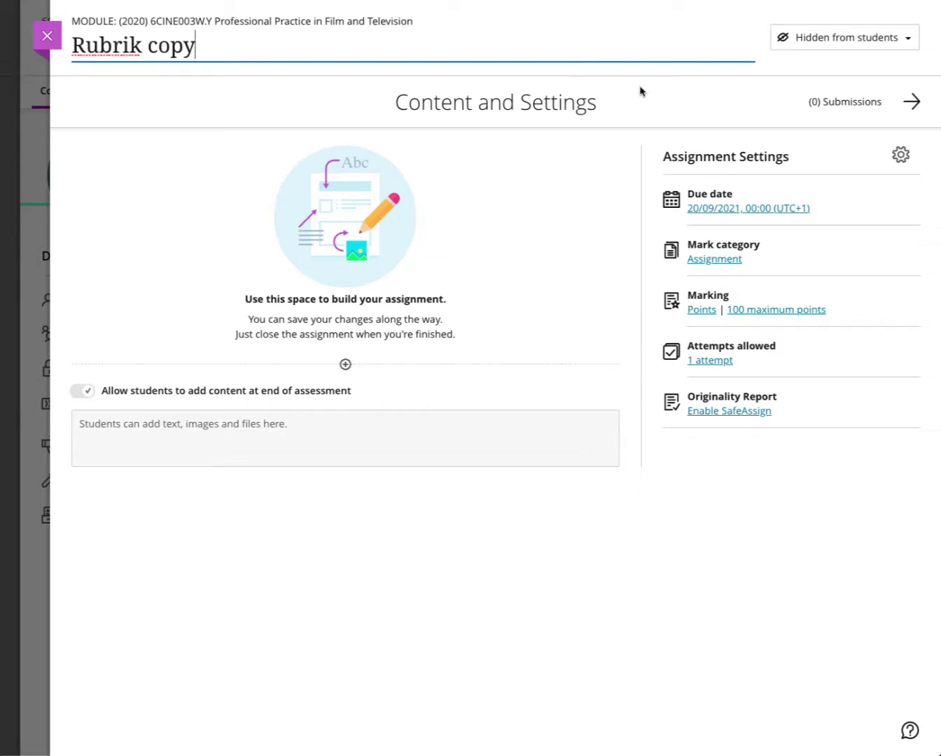
# Step: Attach and preview the Portfolio_Professional Practice 2021 marking rubric, then save the assignment settings
pyautogui.click(901, 156)
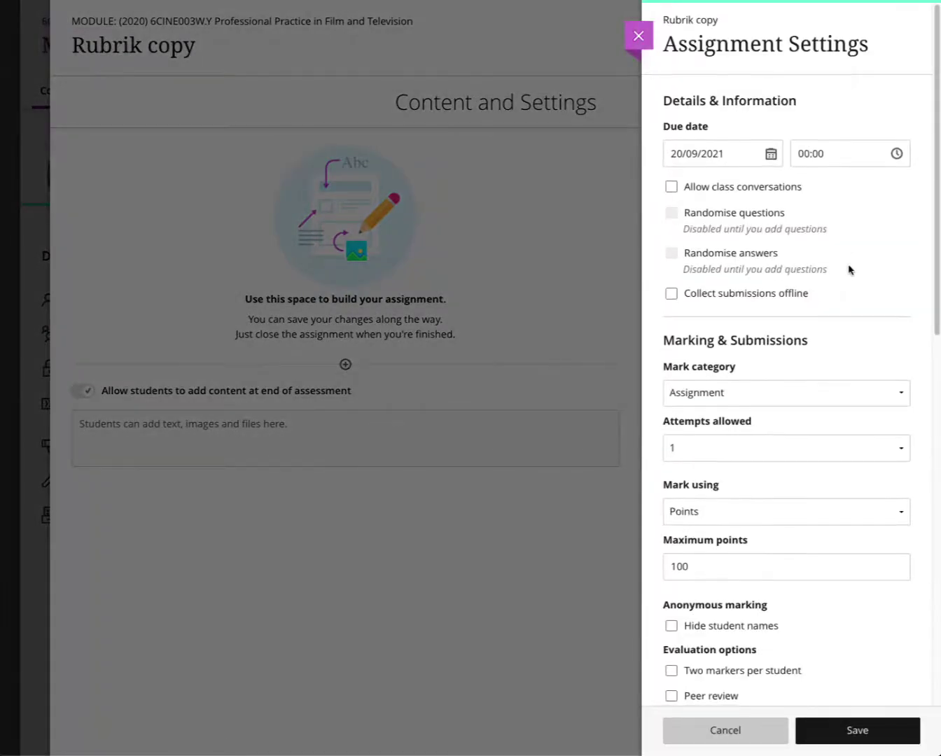
pyautogui.scroll(-4, 849, 270)
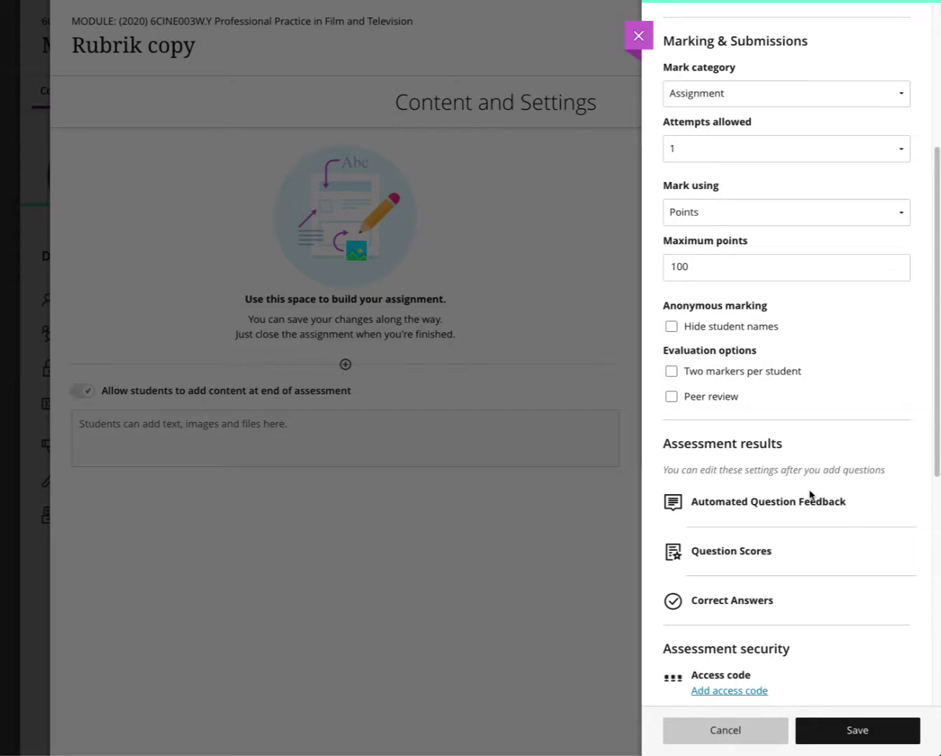
pyautogui.scroll(-5, 810, 495)
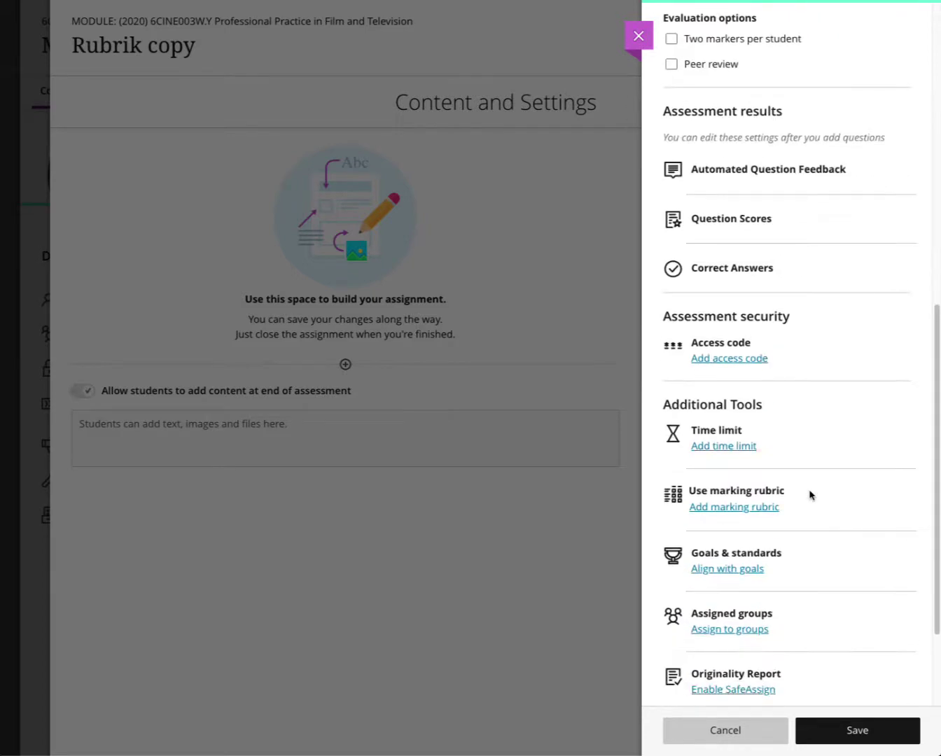
pyautogui.scroll(-2, 809, 495)
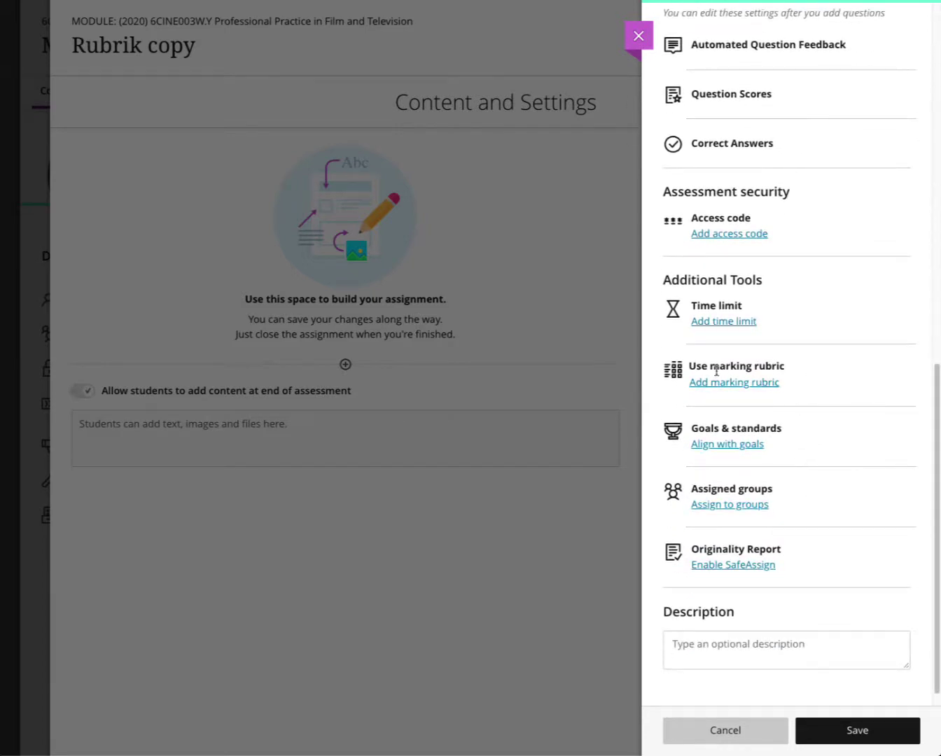
pyautogui.click(765, 383)
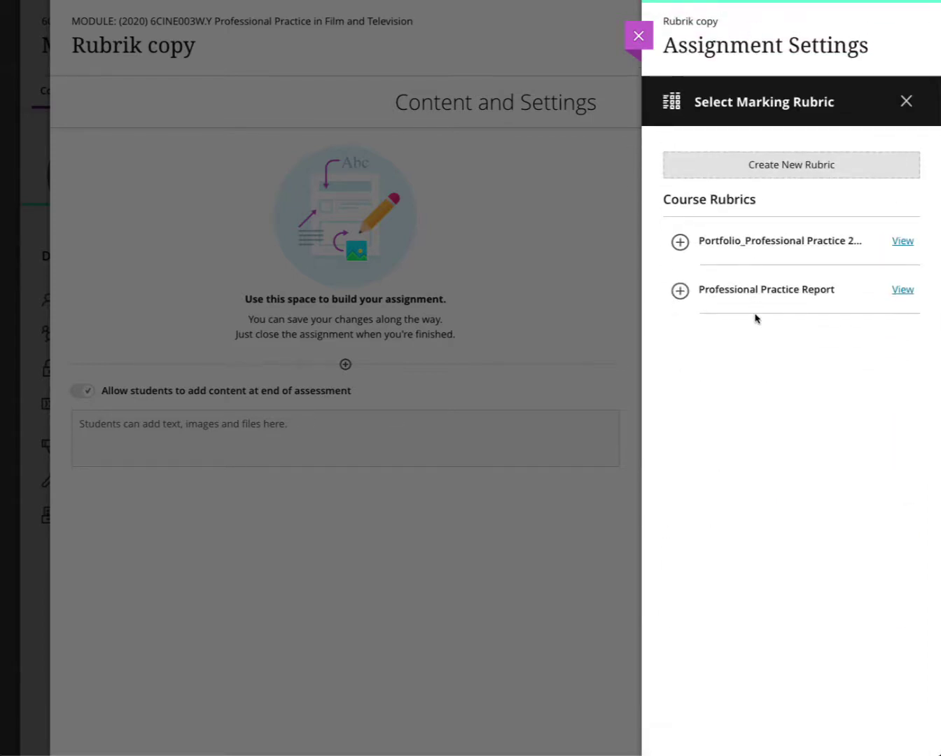
pyautogui.click(679, 243)
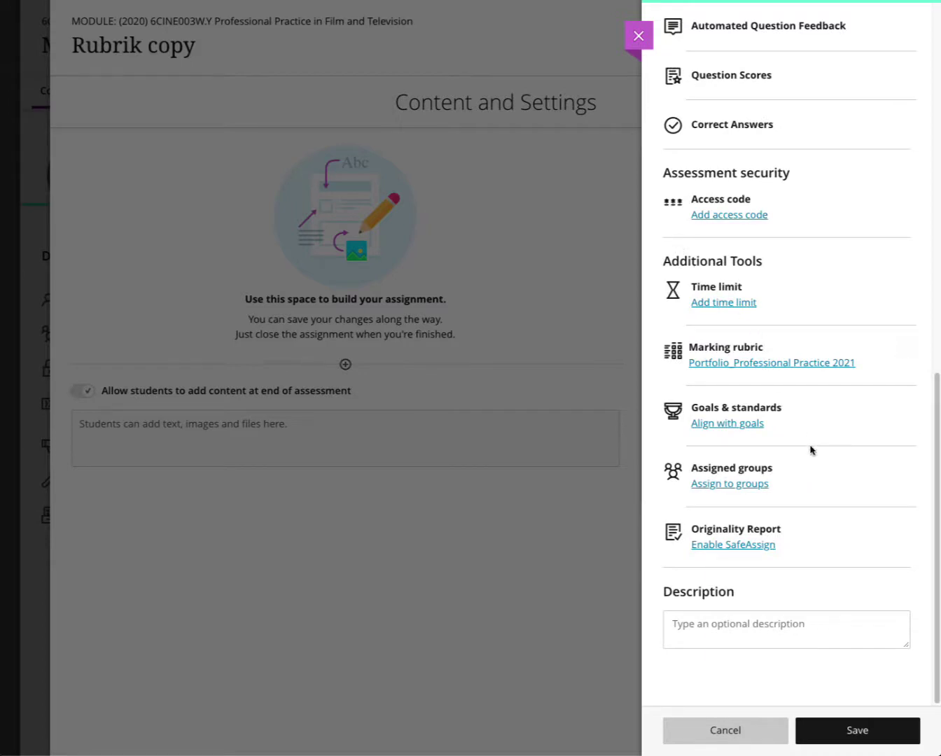
pyautogui.click(769, 363)
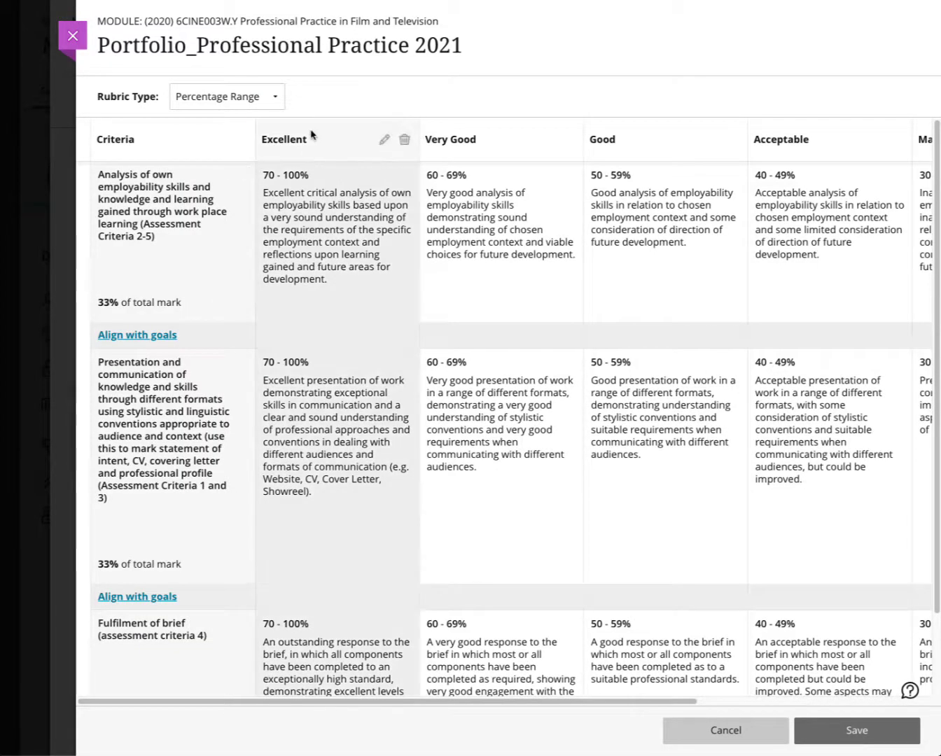
pyautogui.click(74, 38)
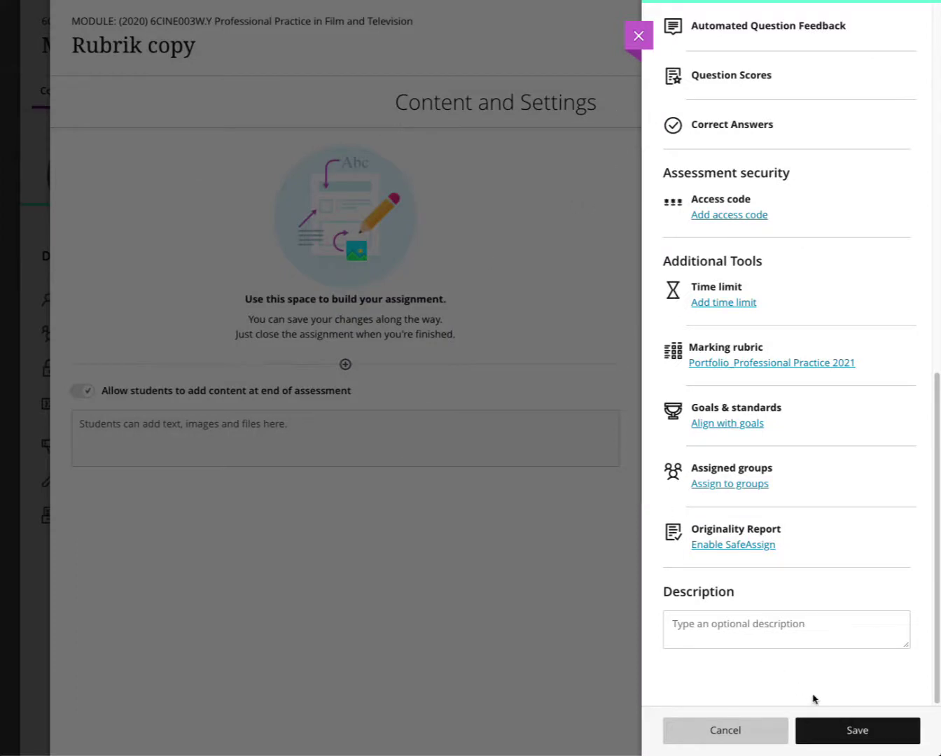
pyautogui.click(853, 733)
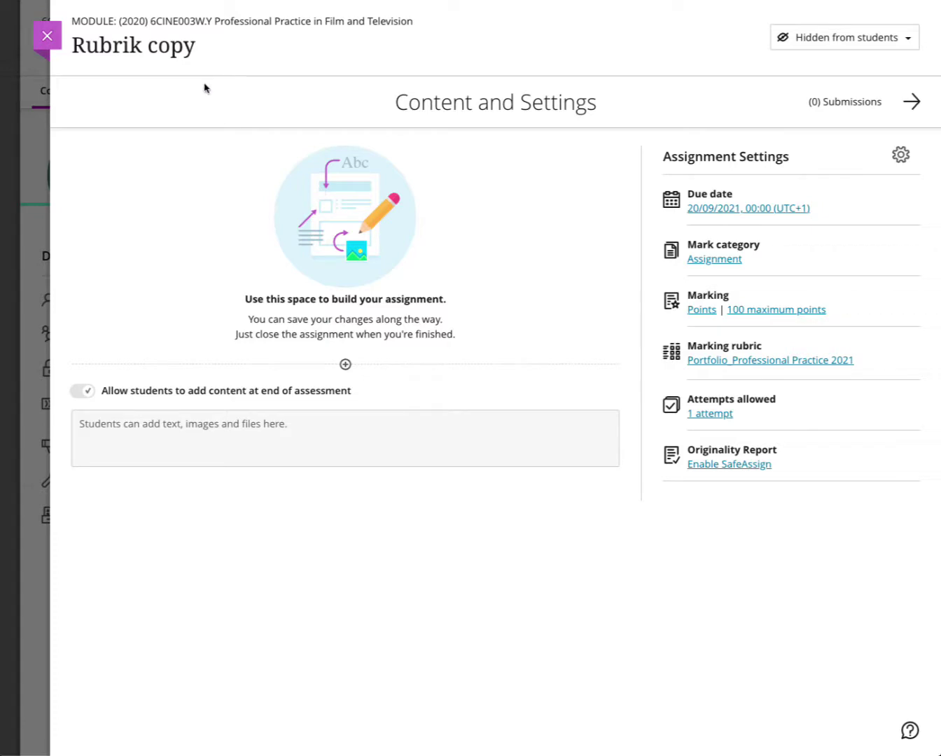
# Step: Close Rubrik copy and add another new assignment titled 'Rubrik copy2'
pyautogui.click(47, 39)
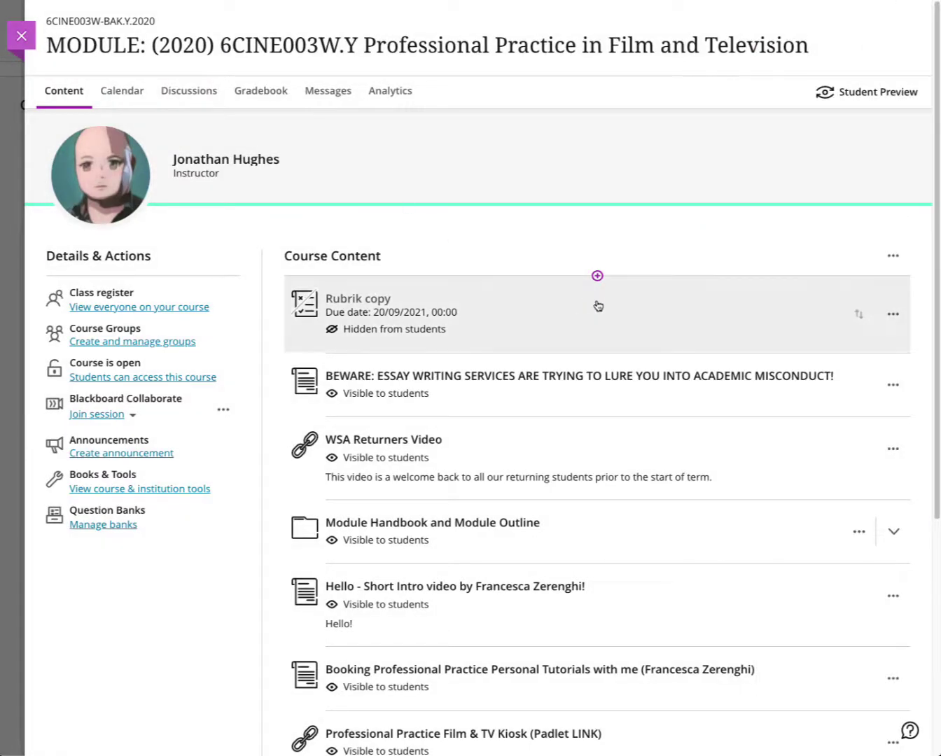
pyautogui.click(596, 275)
pyautogui.click(597, 298)
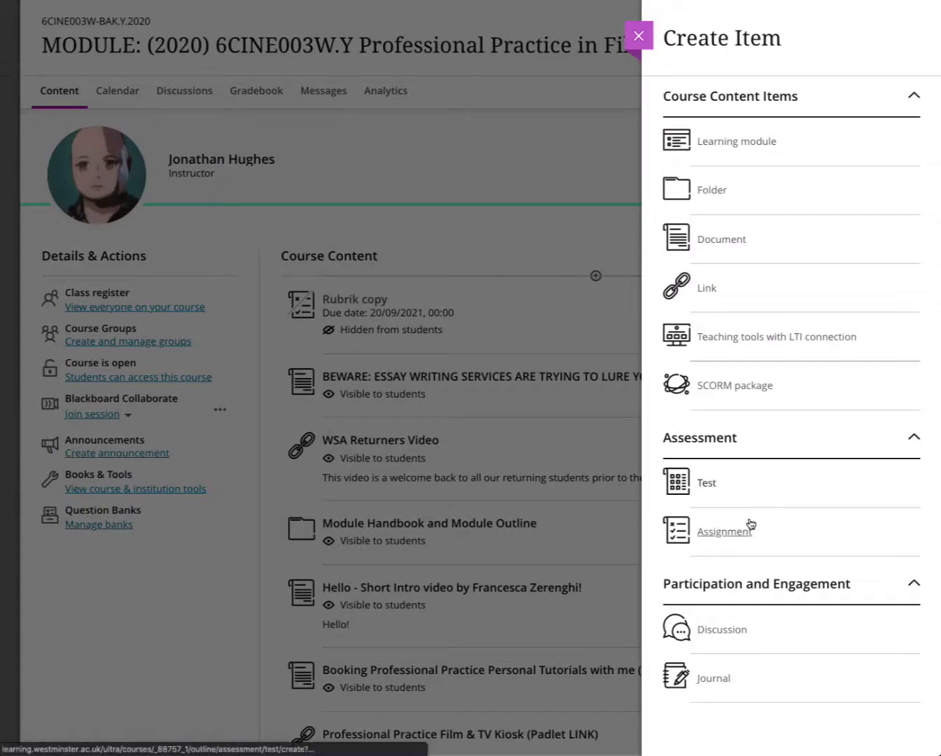
pyautogui.click(738, 537)
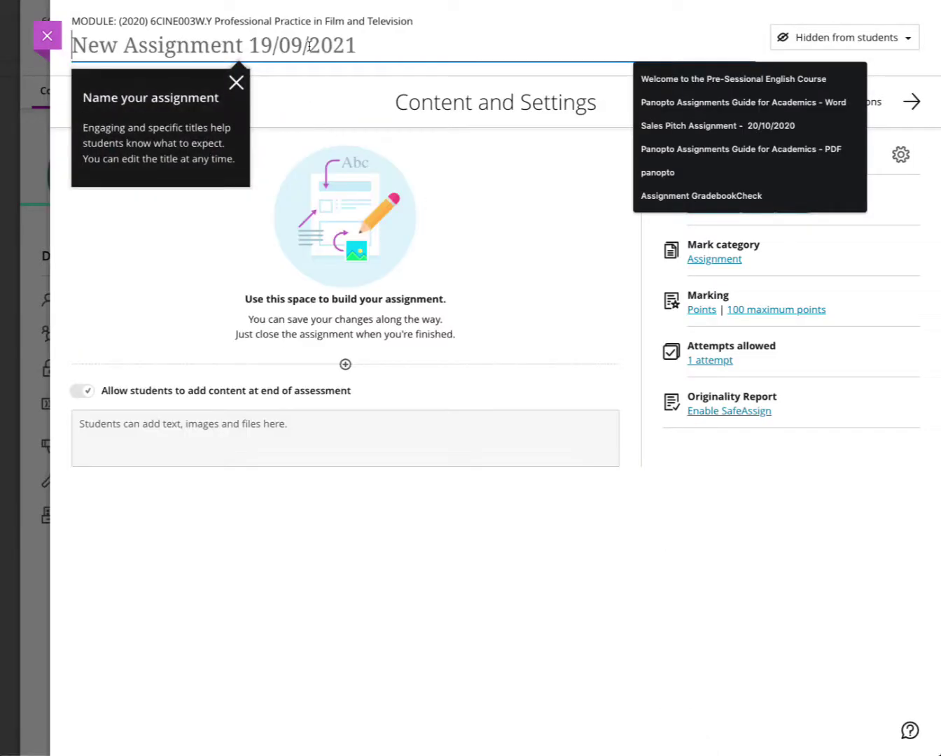
pyautogui.write('Ru')
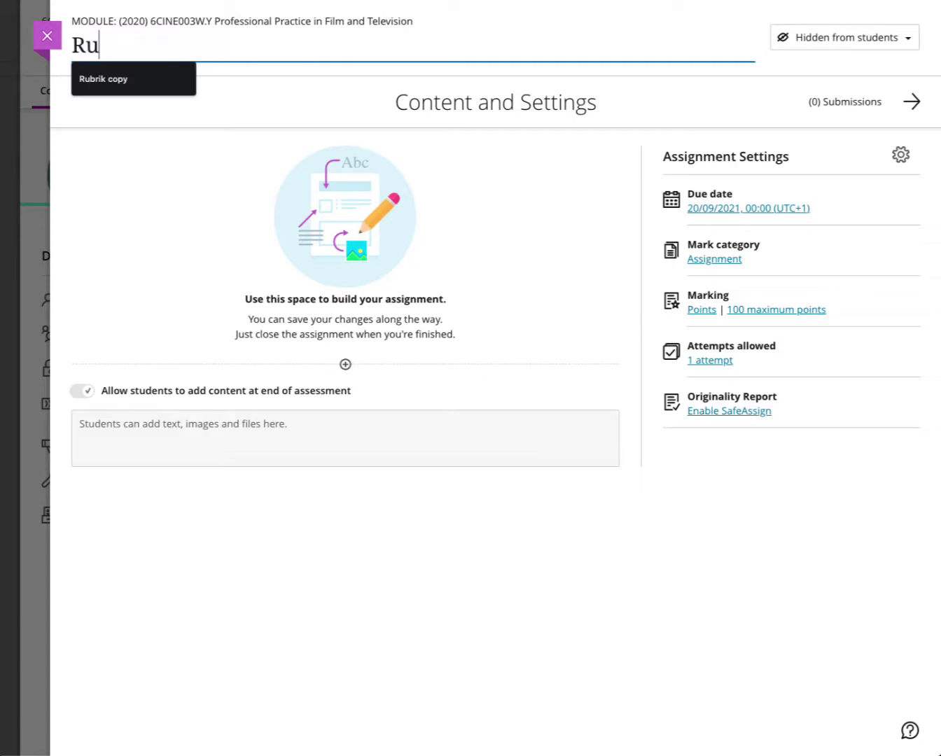
pyautogui.write('brik copy2')
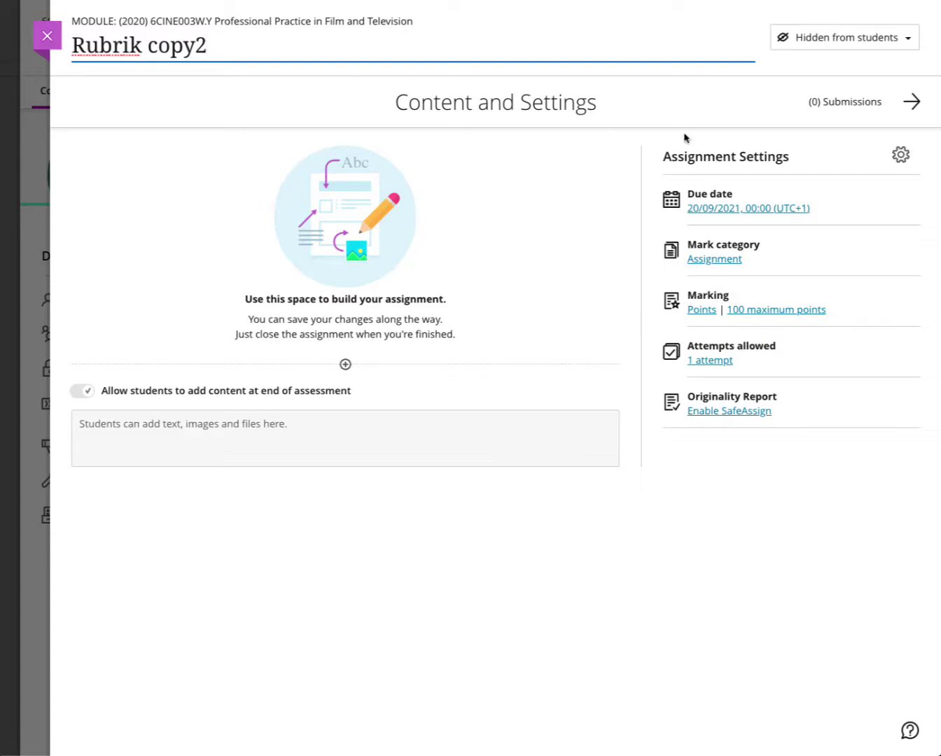
# Step: In Rubrik copy2's settings, add the Professional Practice Report marking rubric and save
pyautogui.click(899, 155)
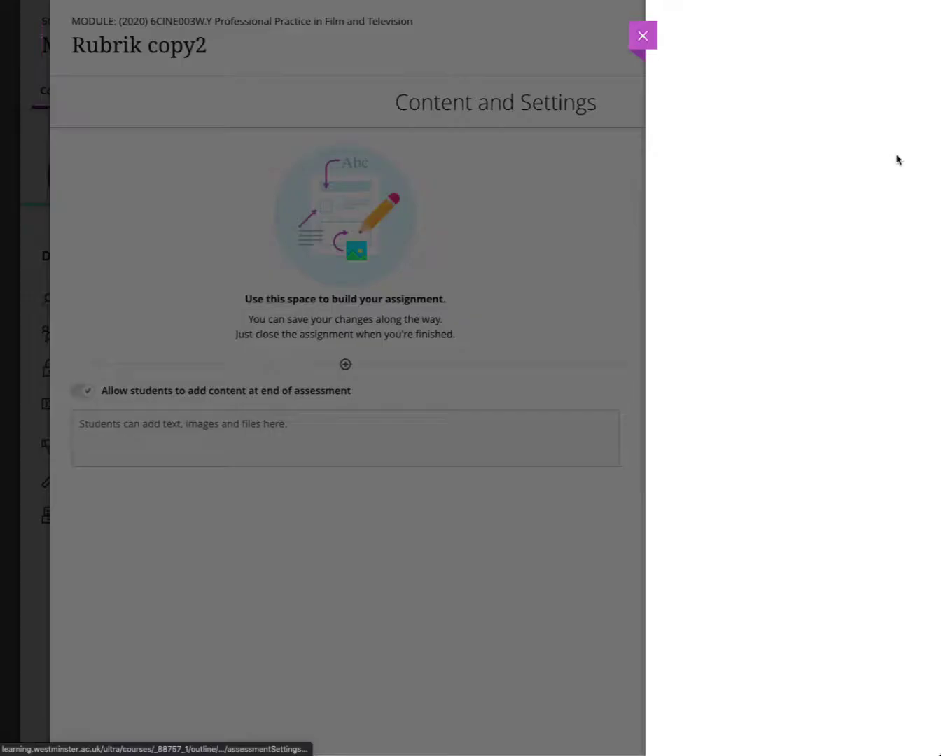
pyautogui.scroll(-1, 804, 334)
pyautogui.scroll(-8, 804, 334)
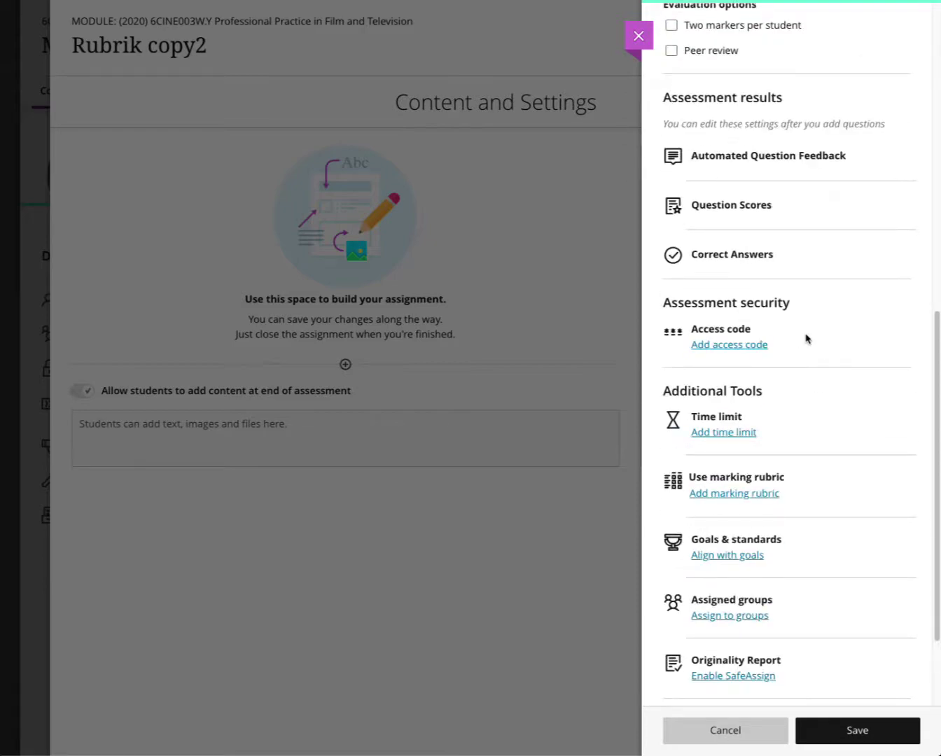
pyautogui.scroll(-1, 804, 338)
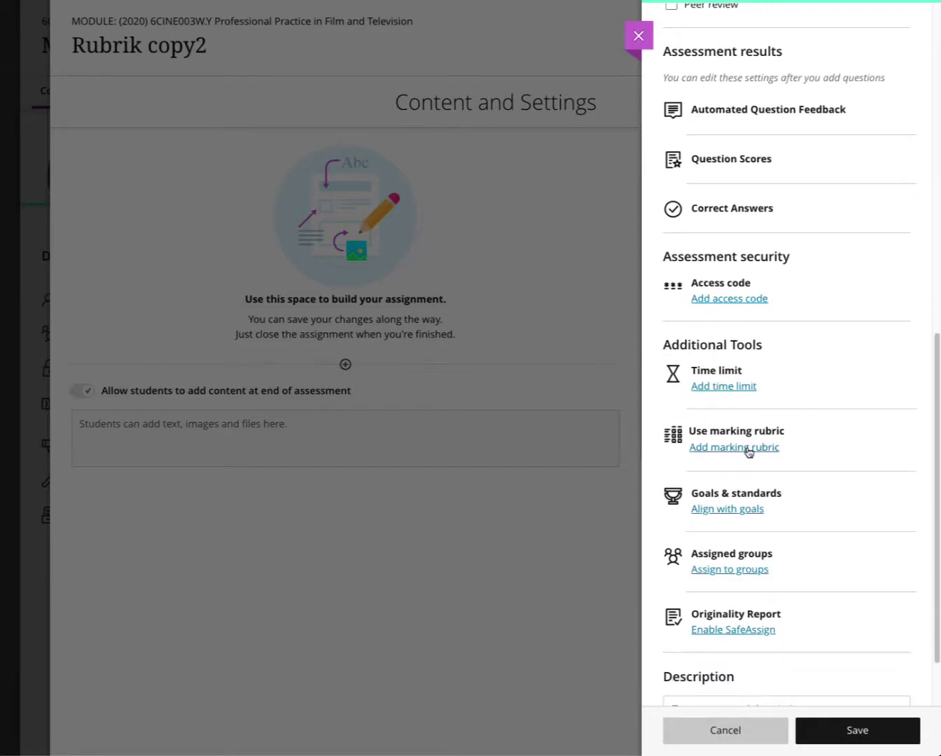
pyautogui.click(748, 448)
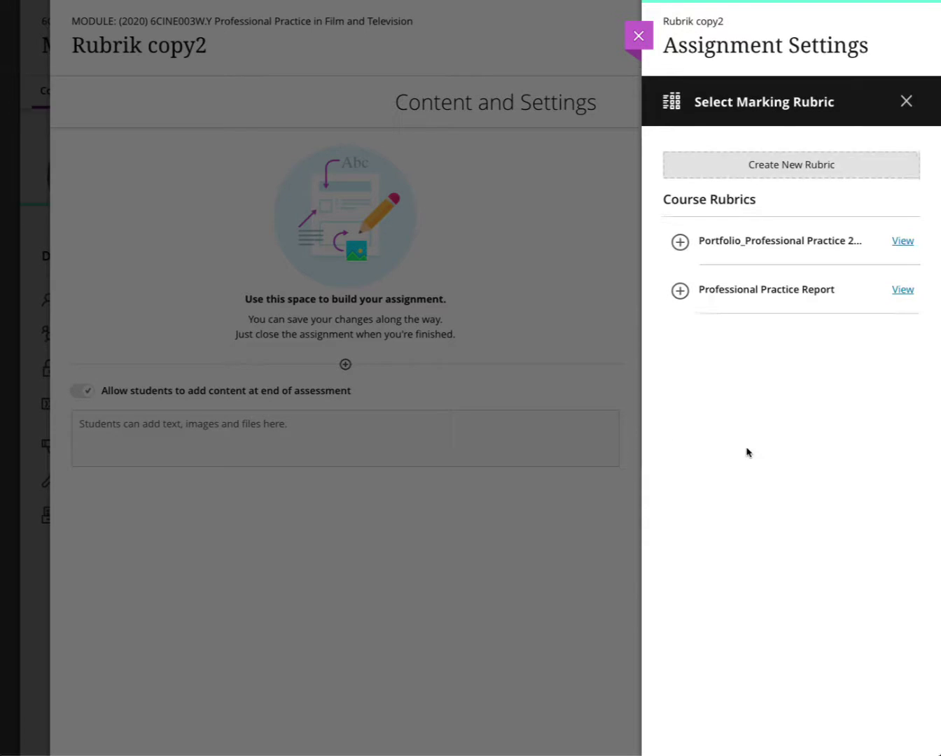
pyautogui.click(682, 299)
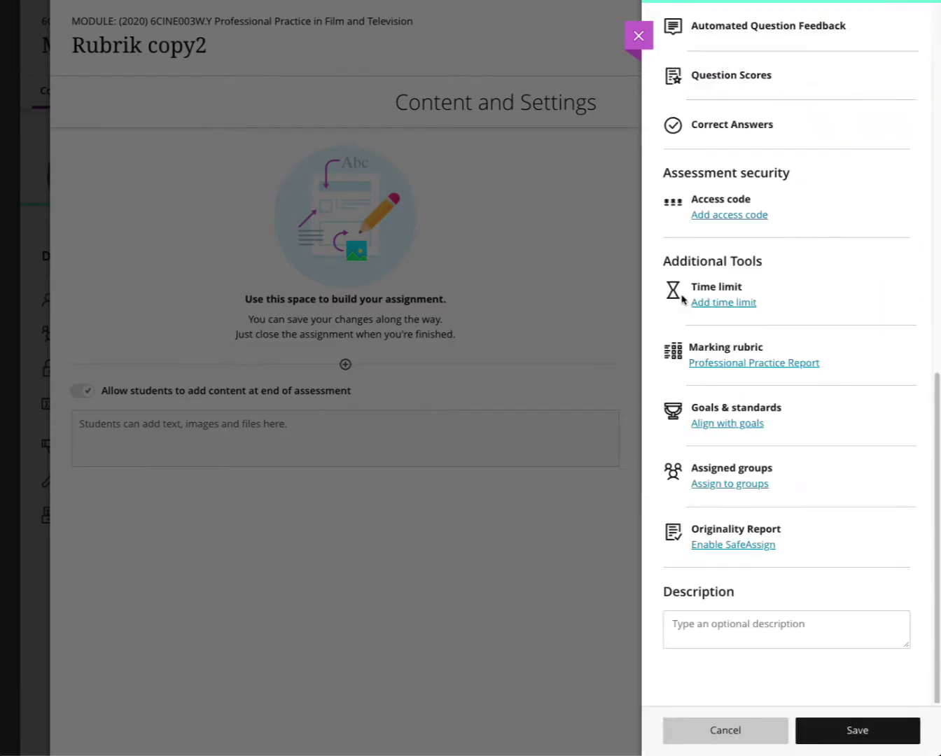
pyautogui.click(858, 729)
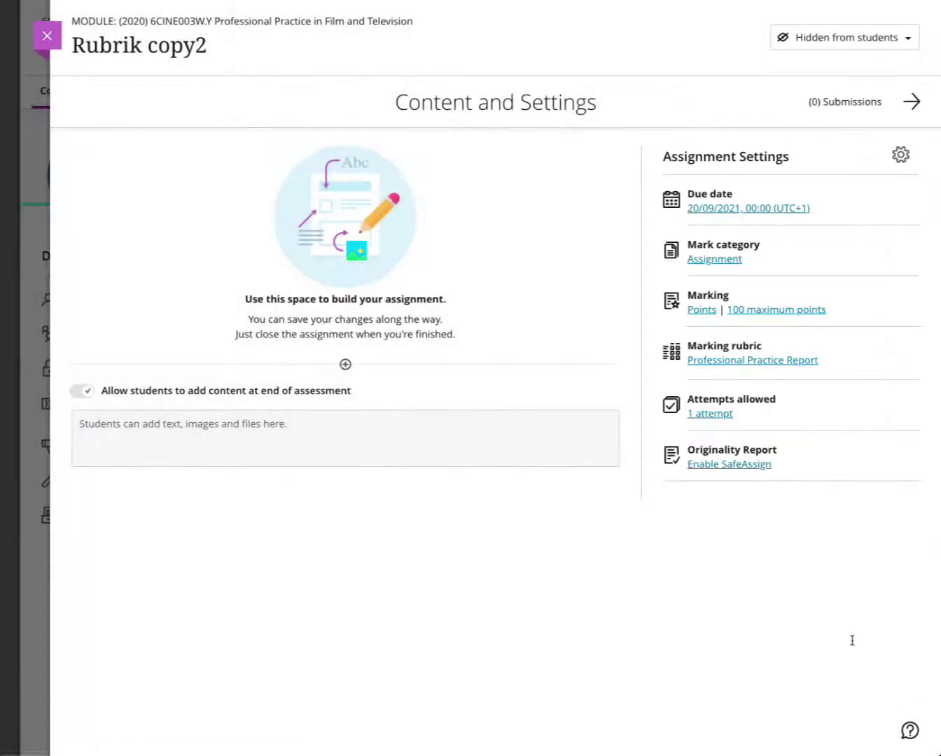
# Step: Close Rubrik copy2 and the 2020 course, then open BAK-6CINE003W.Y.2021 from the Courses list
pyautogui.click(47, 37)
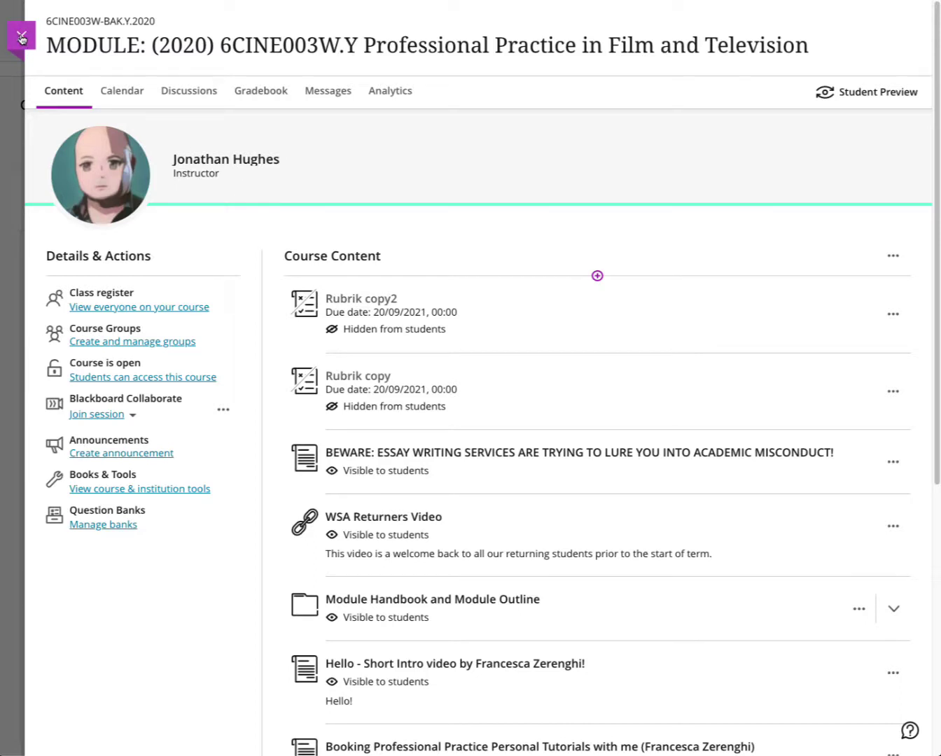
pyautogui.click(22, 38)
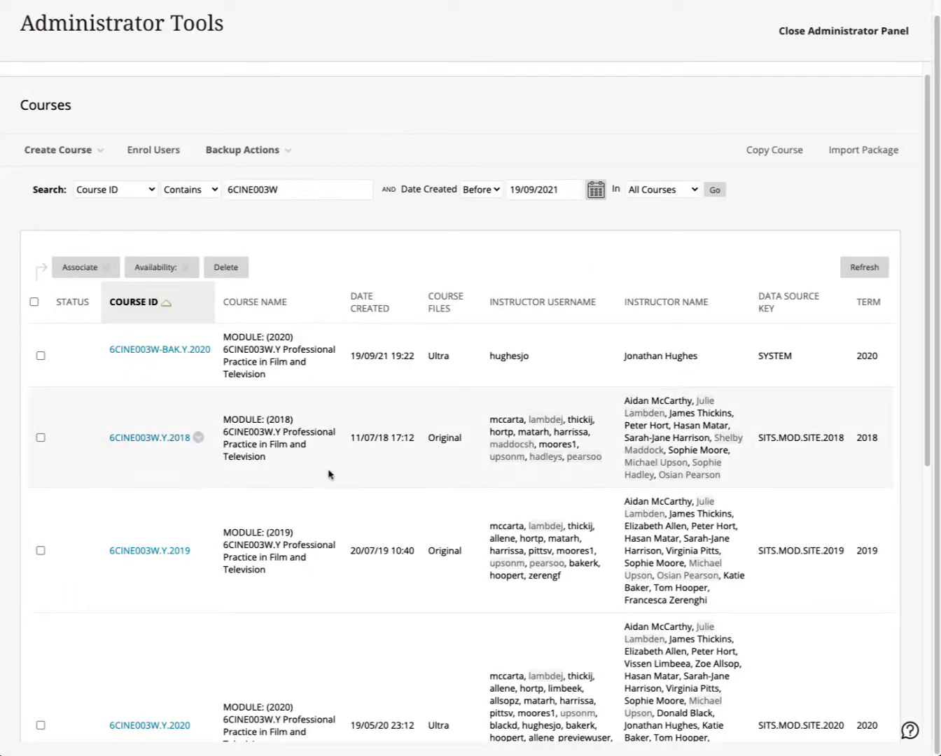
pyautogui.scroll(-4, 331, 473)
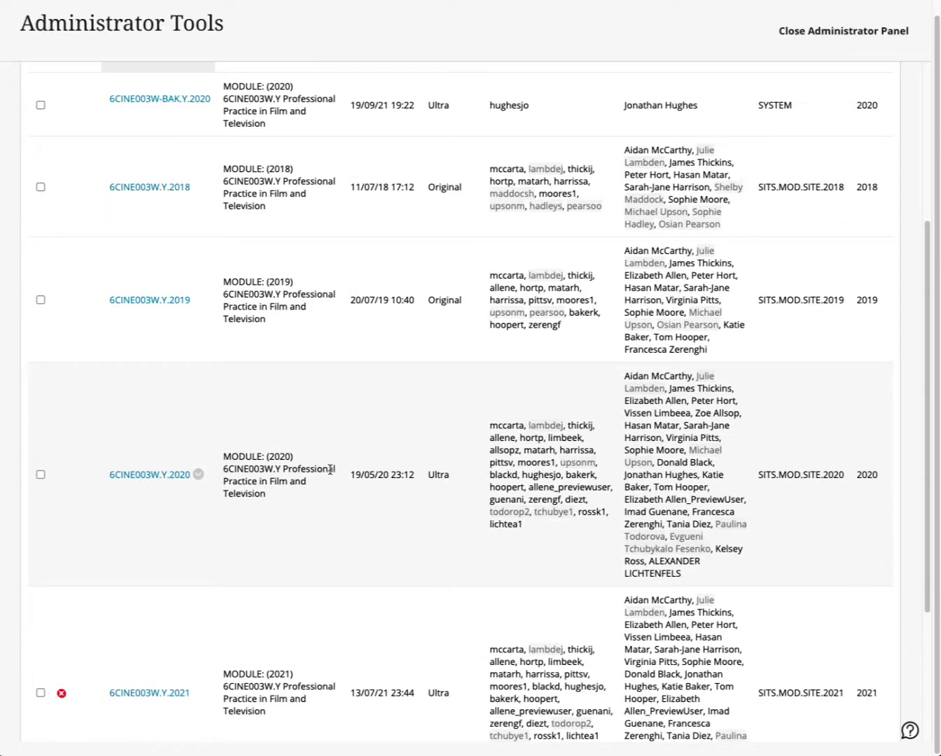
pyautogui.scroll(-3, 330, 470)
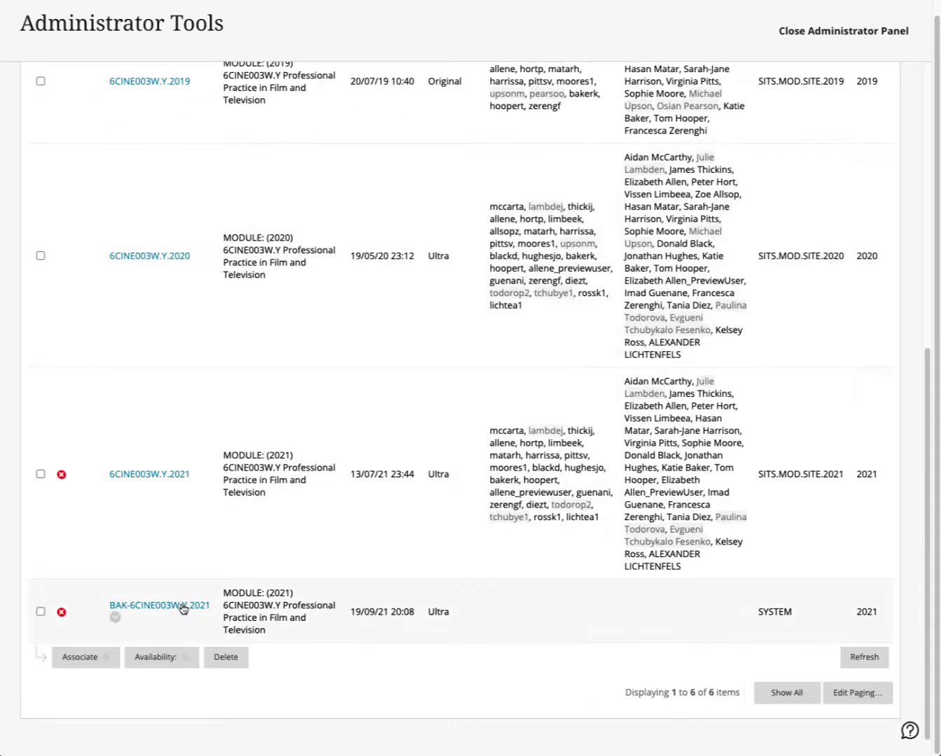
pyautogui.click(186, 606)
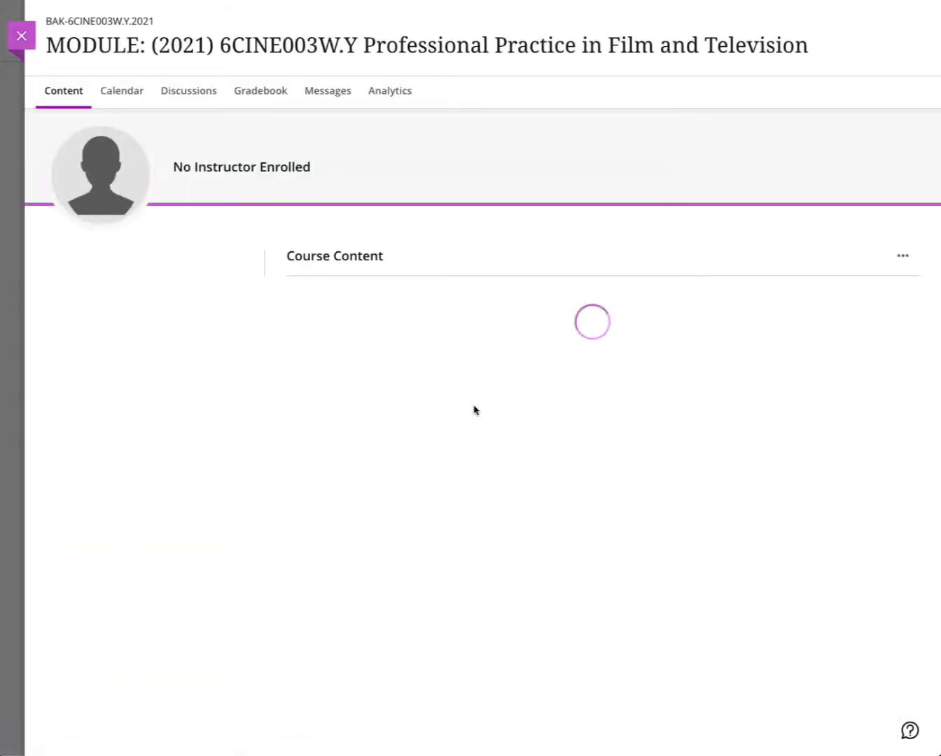
pyautogui.click(273, 99)
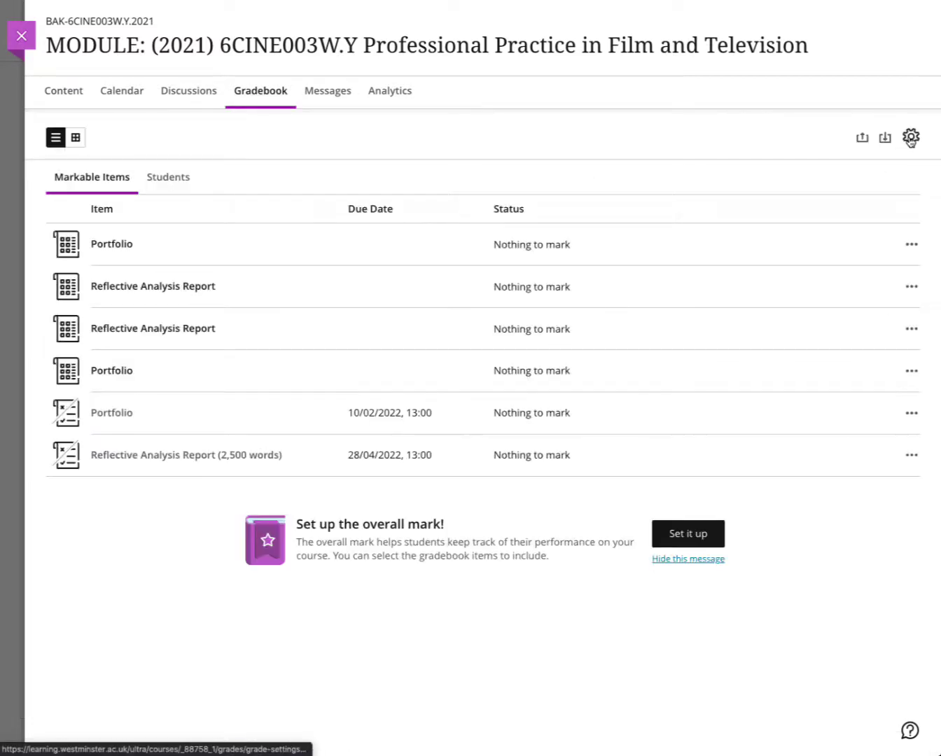
pyautogui.click(910, 138)
pyautogui.scroll(-5, 825, 310)
pyautogui.scroll(-1, 824, 310)
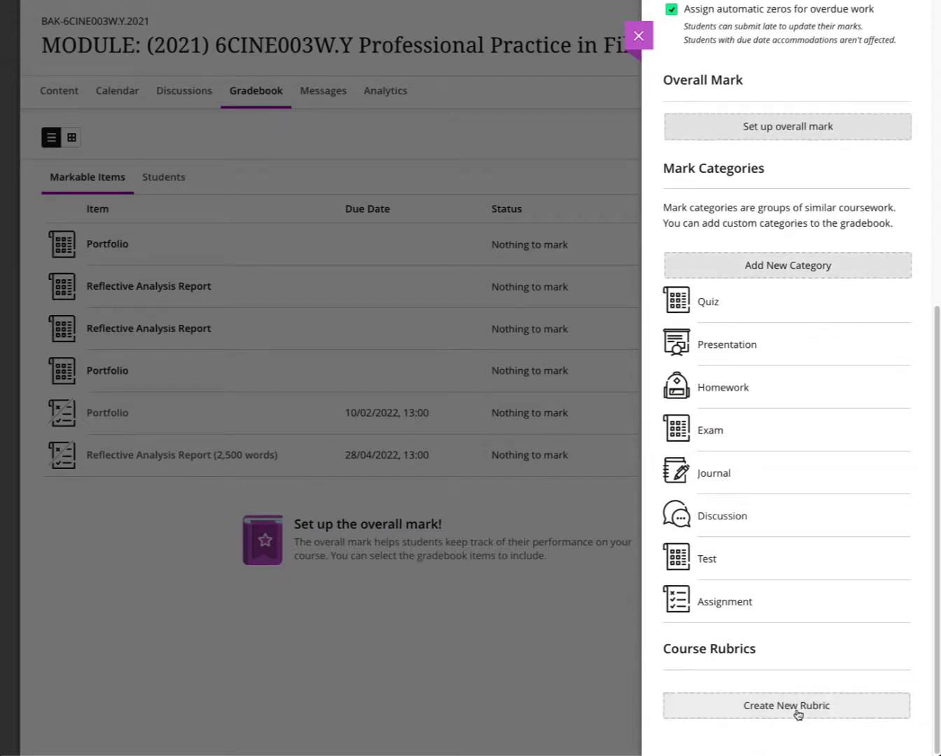
pyautogui.click(639, 40)
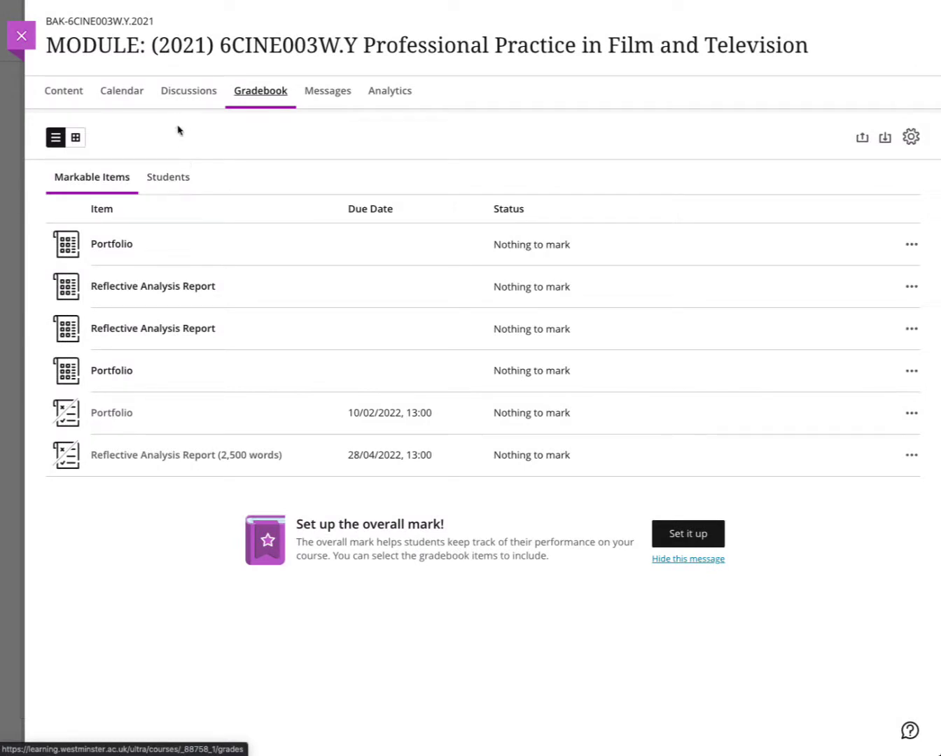
pyautogui.click(61, 96)
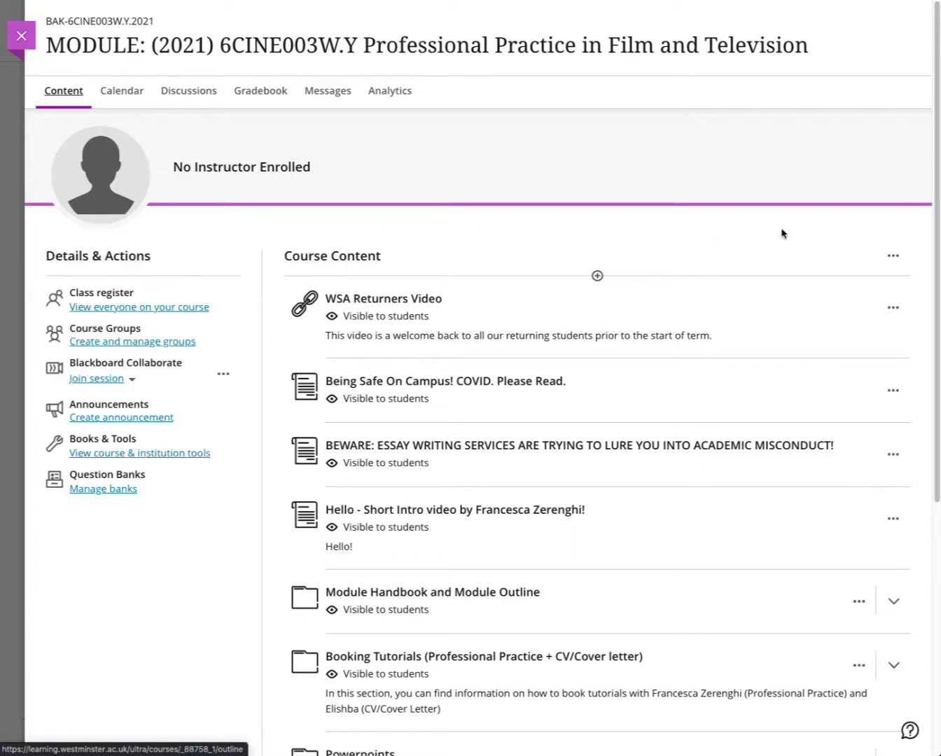
# Step: Start Copy Content, search courses for 'Bak', and pick the 2020 backup course as source
pyautogui.click(891, 259)
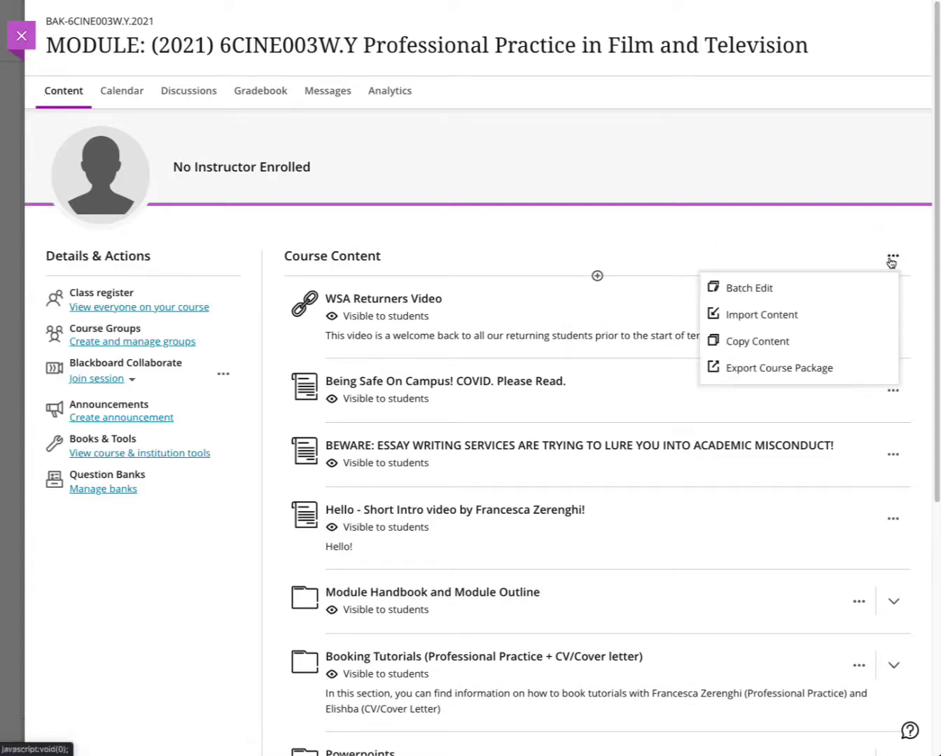
pyautogui.click(803, 342)
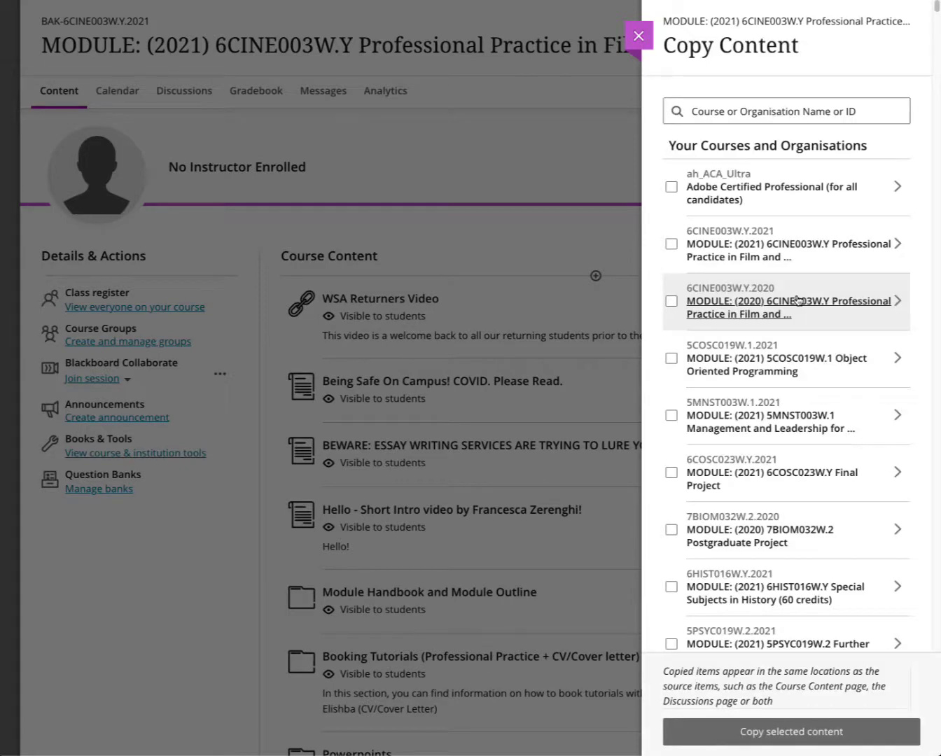
pyautogui.click(758, 116)
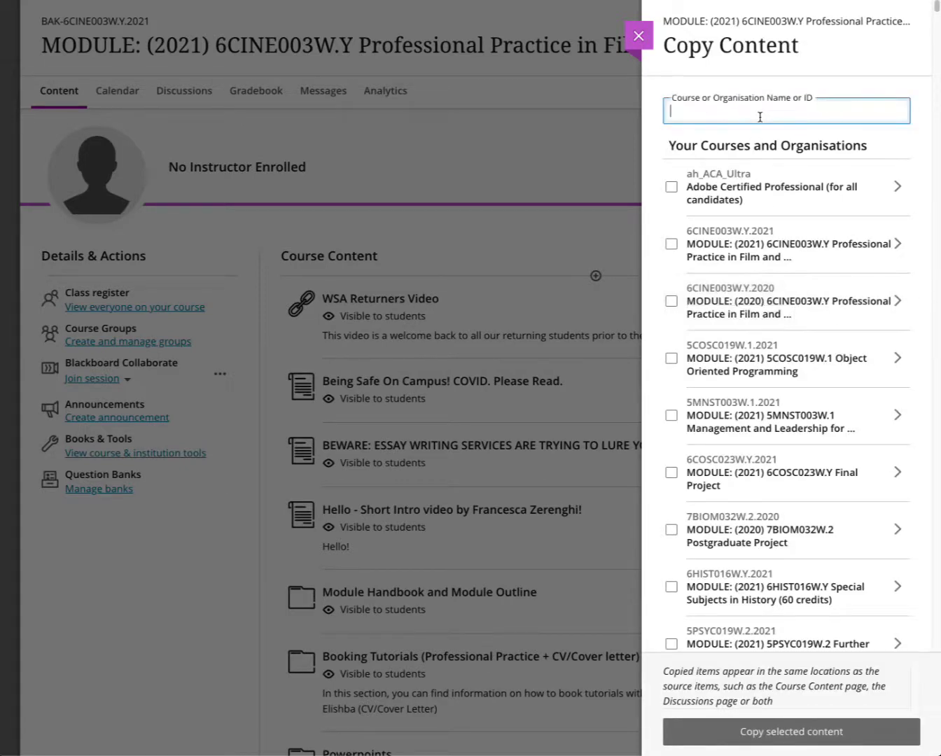
pyautogui.write('Bak')
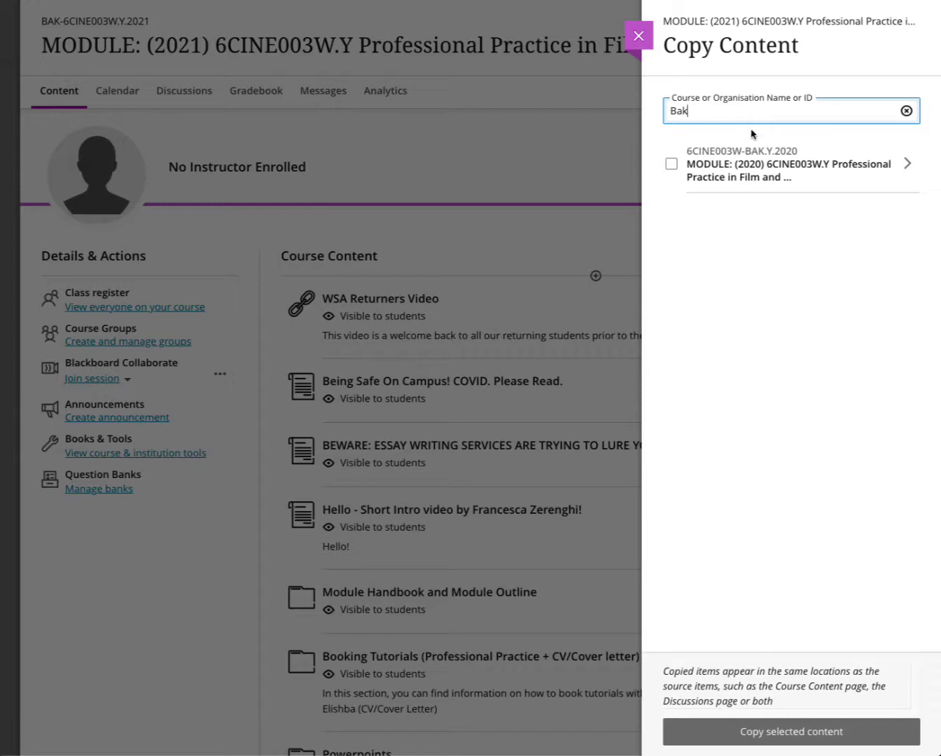
pyautogui.click(743, 168)
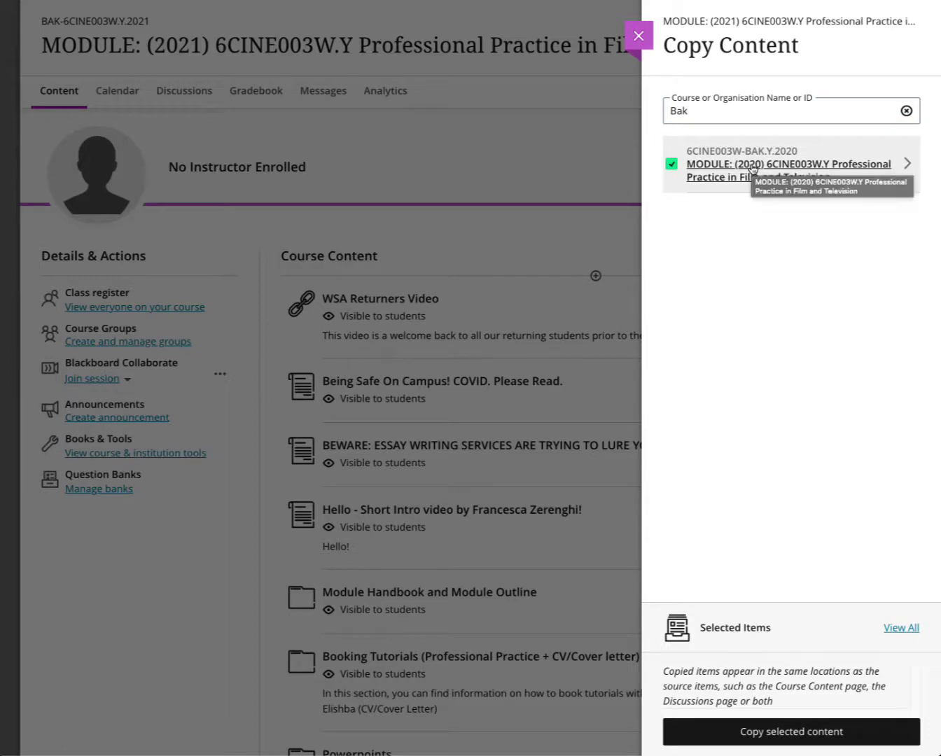
# Step: Within the 2020 course's Course Content, select the Rubrik copy assignments and copy them
pyautogui.click(907, 164)
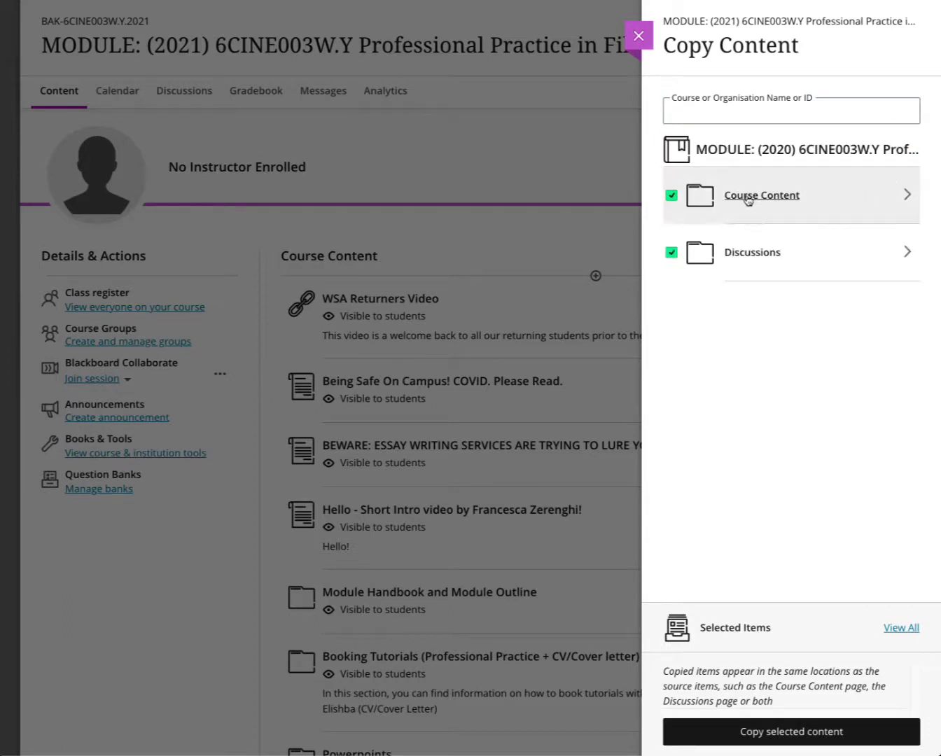
pyautogui.click(672, 195)
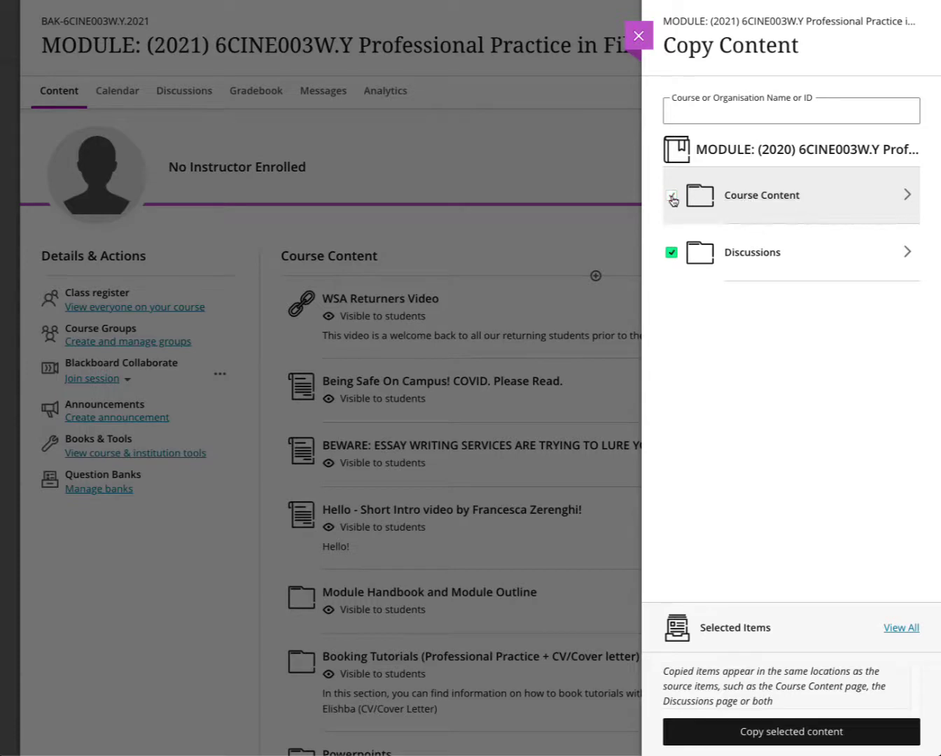
pyautogui.click(906, 197)
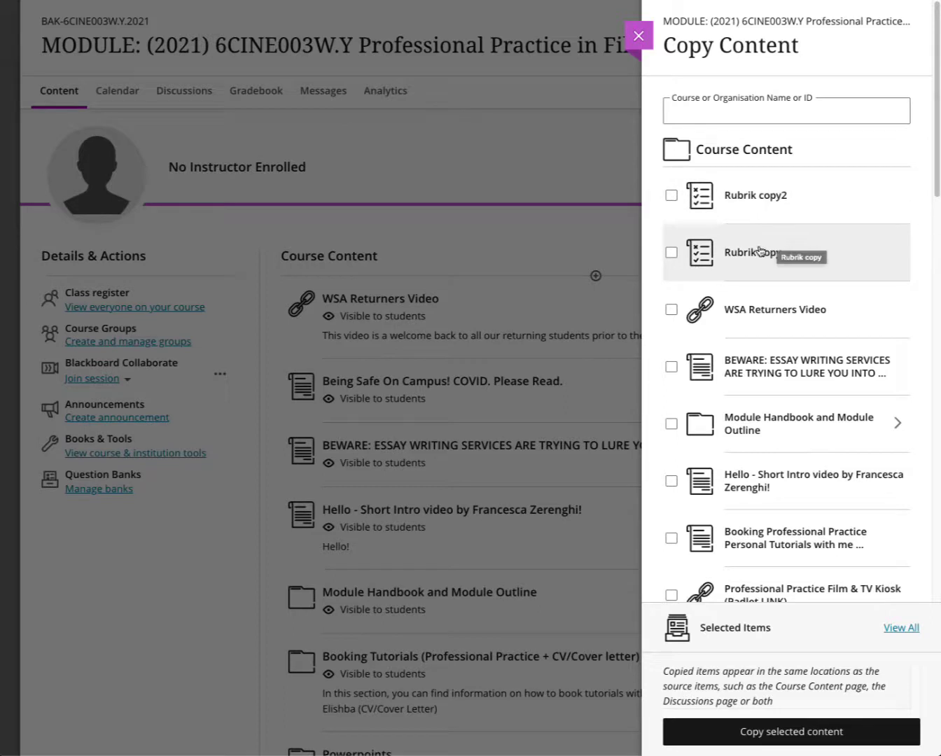
pyautogui.click(671, 253)
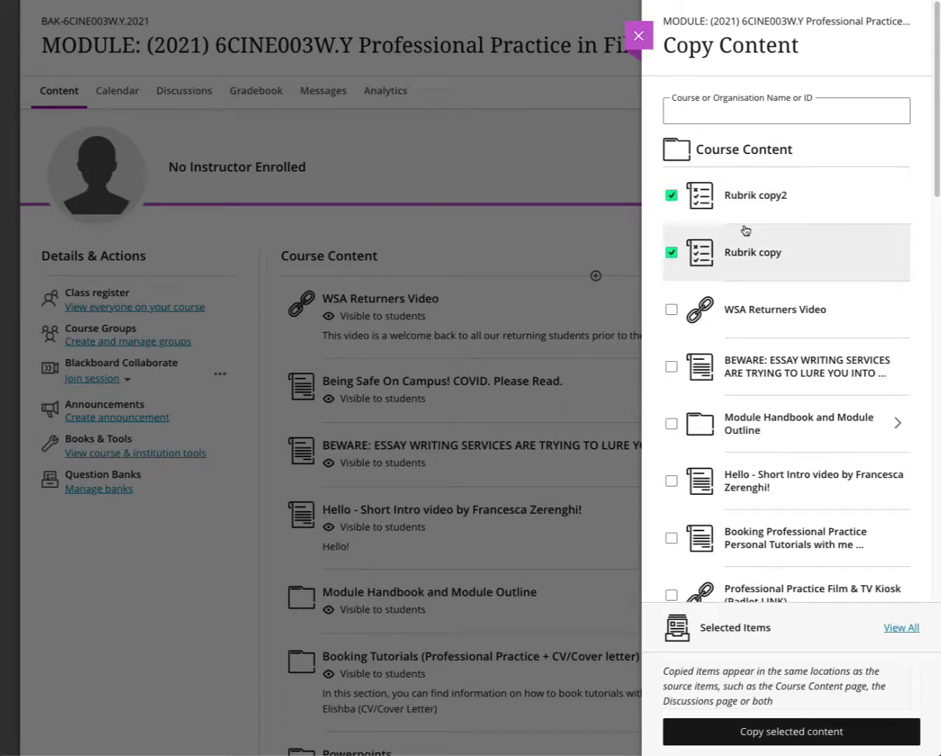
pyautogui.click(779, 732)
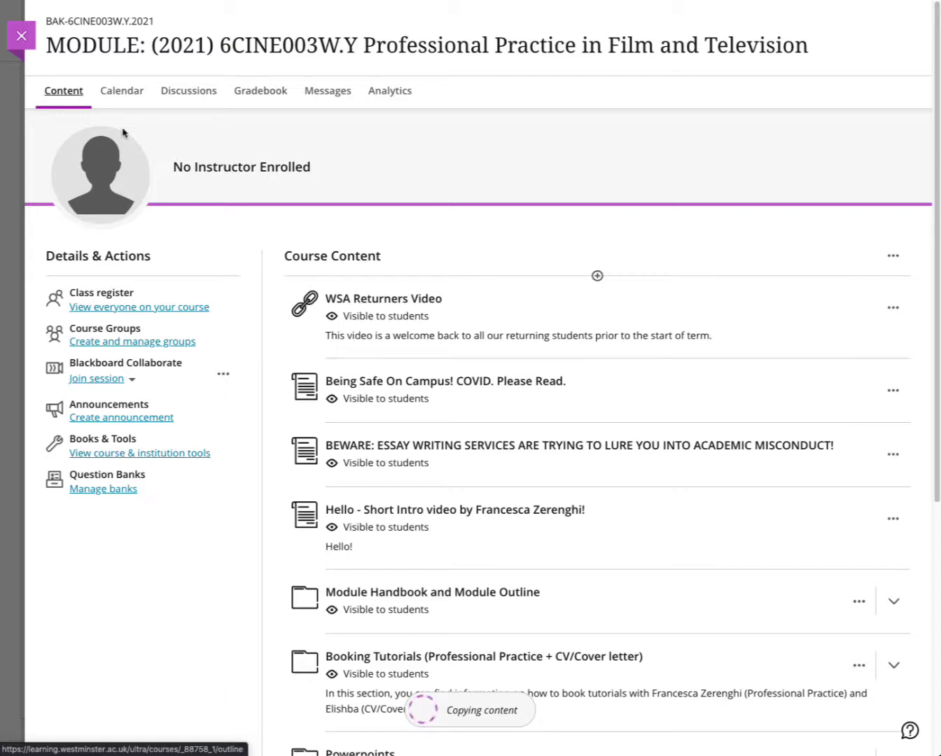
# Step: Reopen BAK-6CINE003W.Y.2021 and bring up its gradebook settings at the Course Rubrics list
pyautogui.click(21, 36)
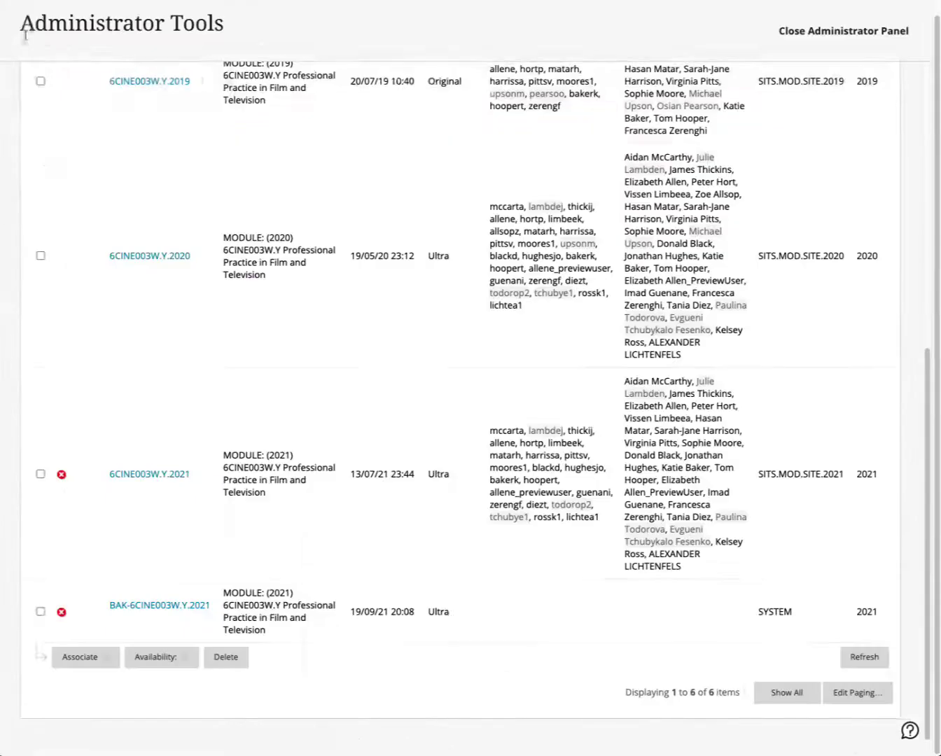
pyautogui.click(180, 606)
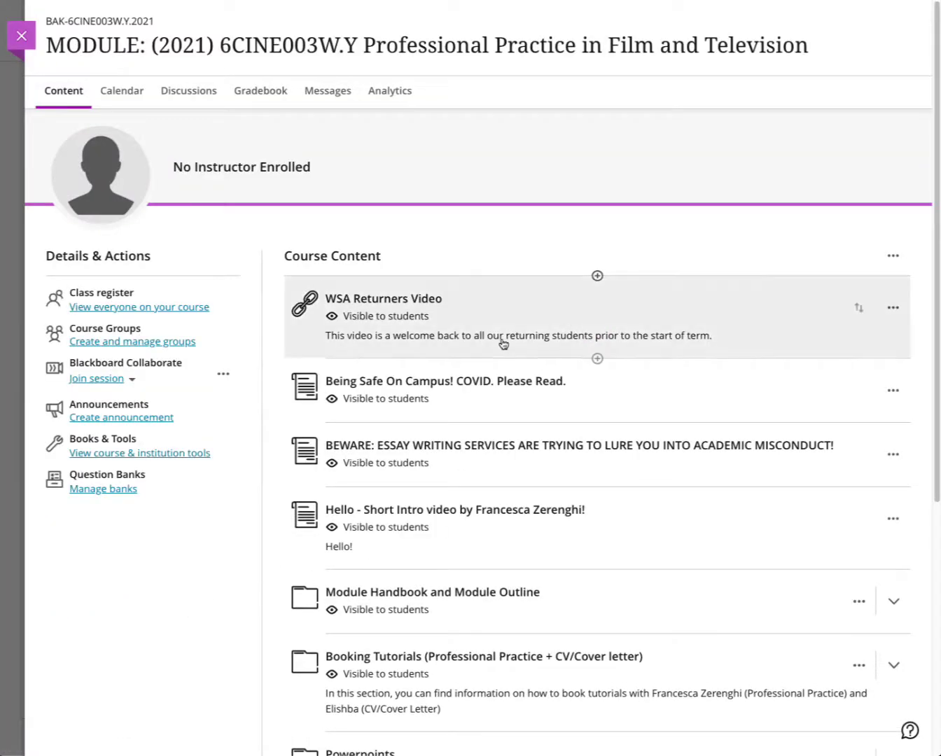
pyautogui.click(273, 98)
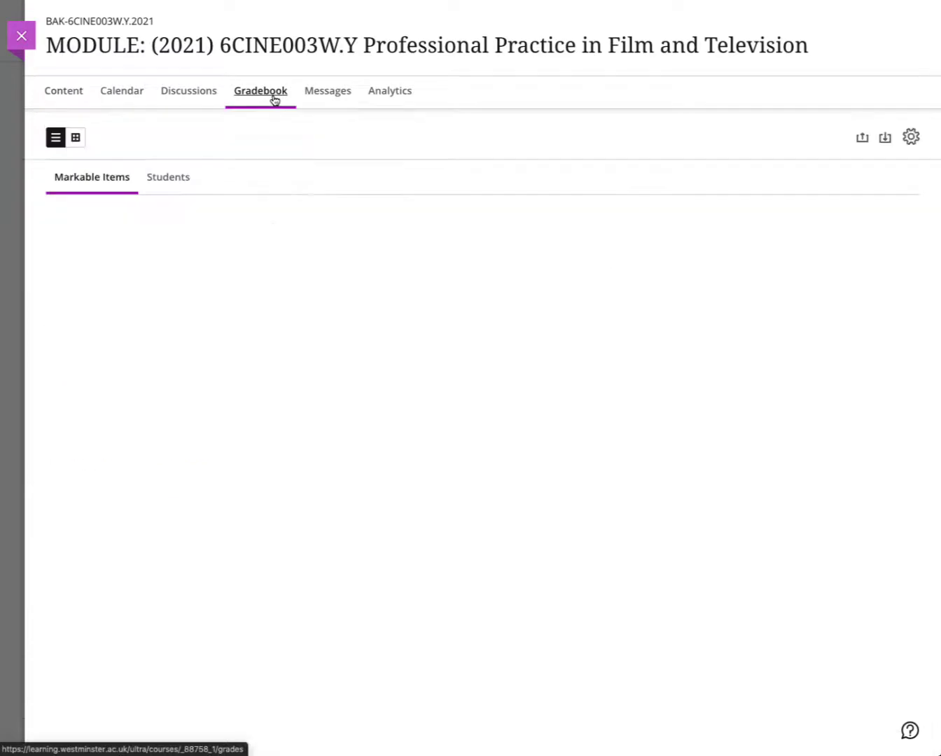
pyautogui.click(910, 137)
pyautogui.scroll(-8, 779, 254)
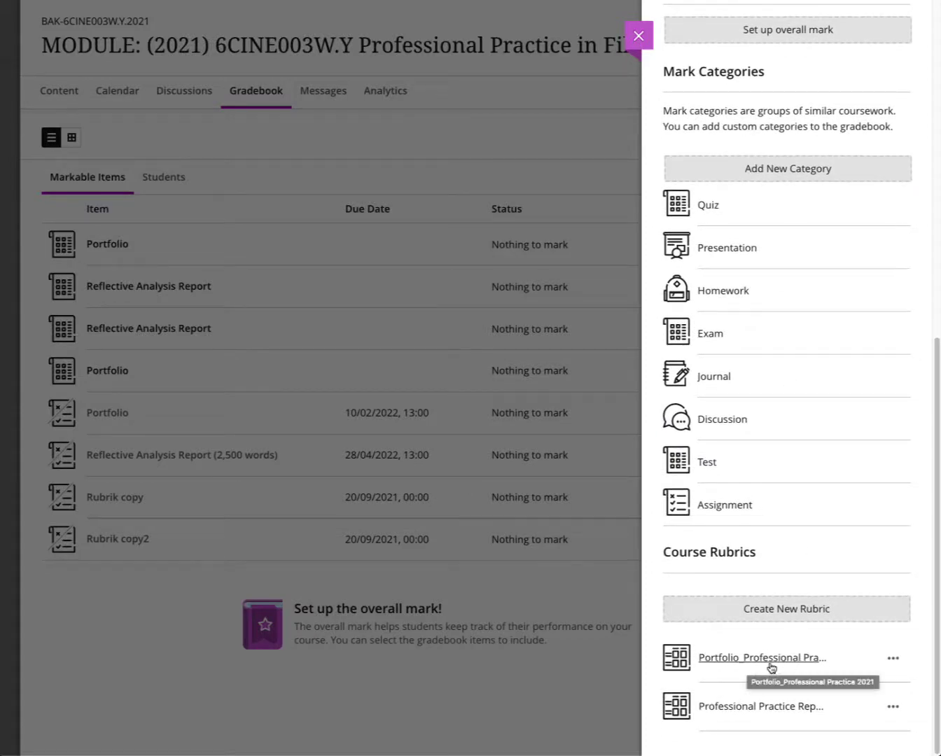
# Step: View the Portfolio_Professional Practice 2021 rubric, then open the Professional Practice Report rubric
pyautogui.click(780, 663)
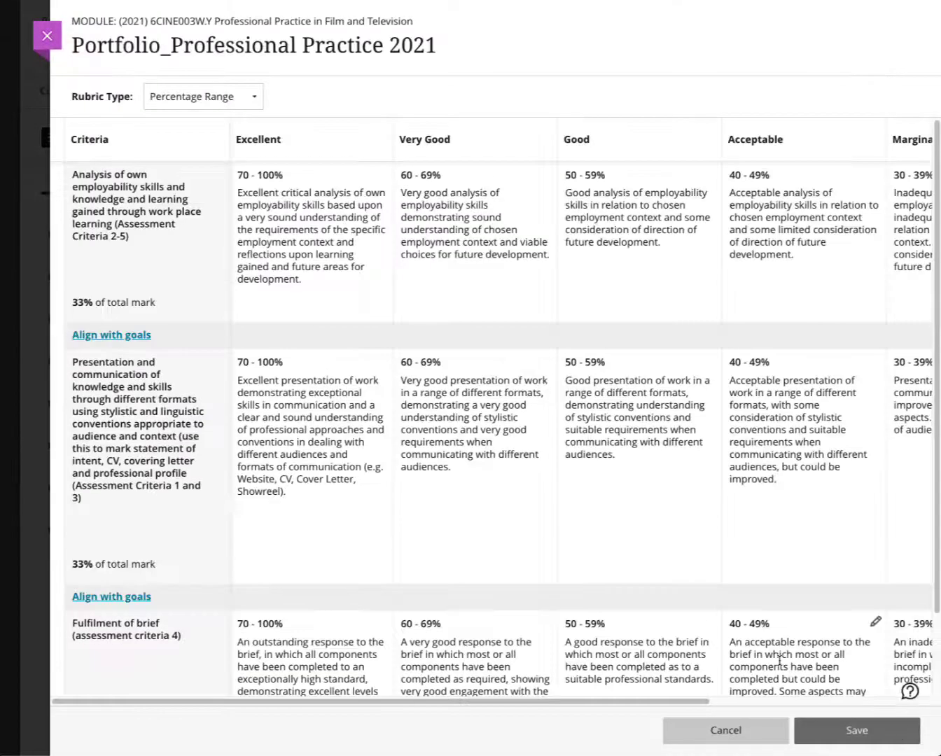
pyautogui.scroll(-1, 543, 501)
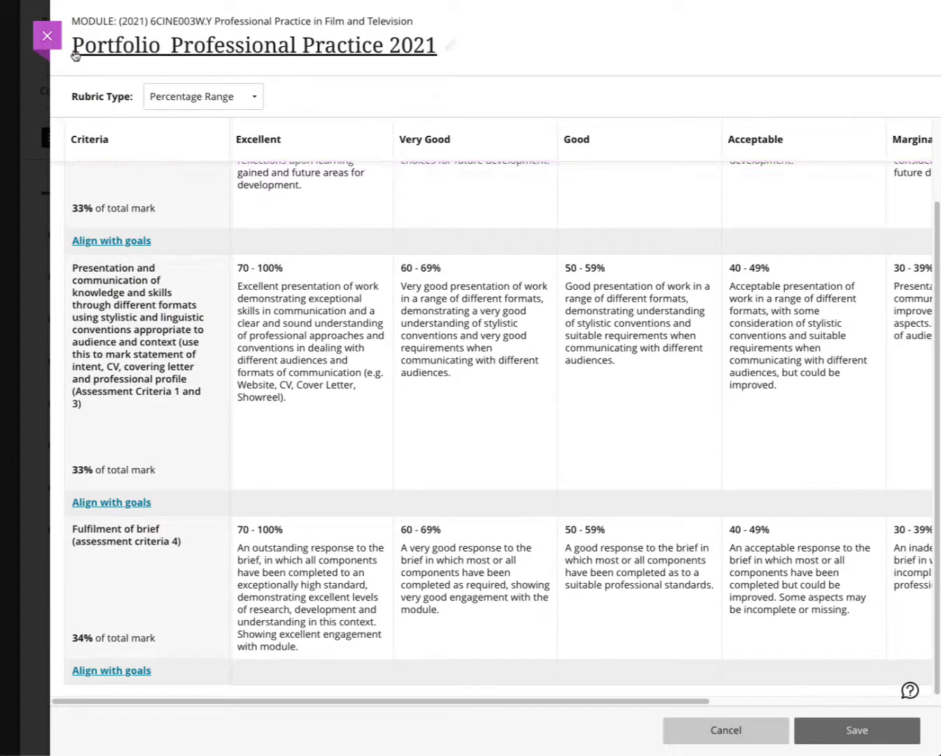
pyautogui.click(50, 39)
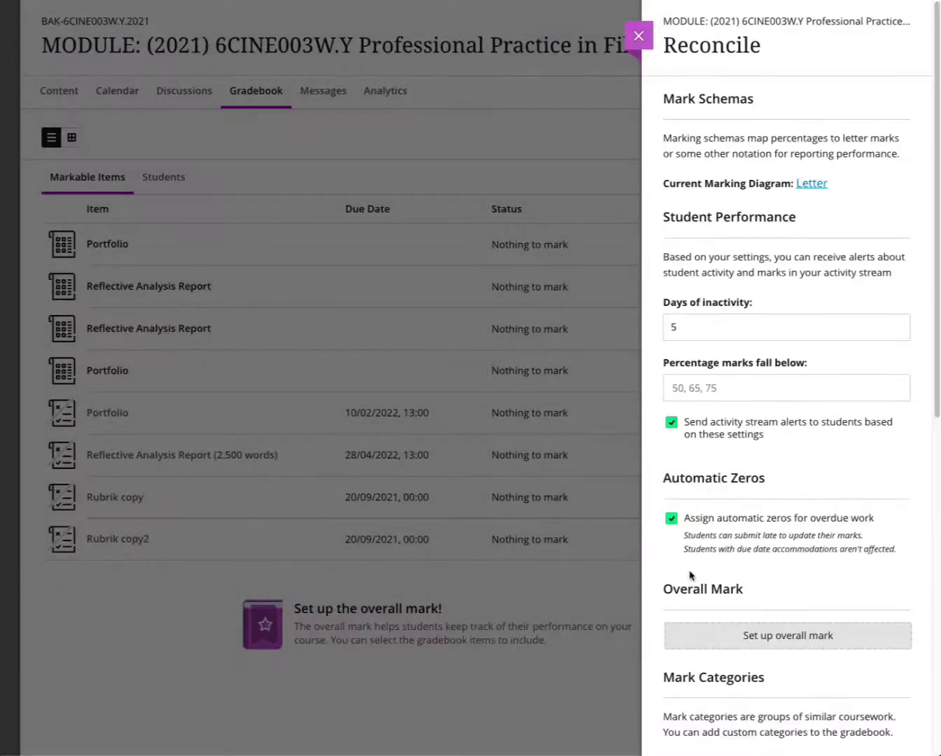
pyautogui.scroll(-10, 724, 567)
pyautogui.scroll(-1, 741, 639)
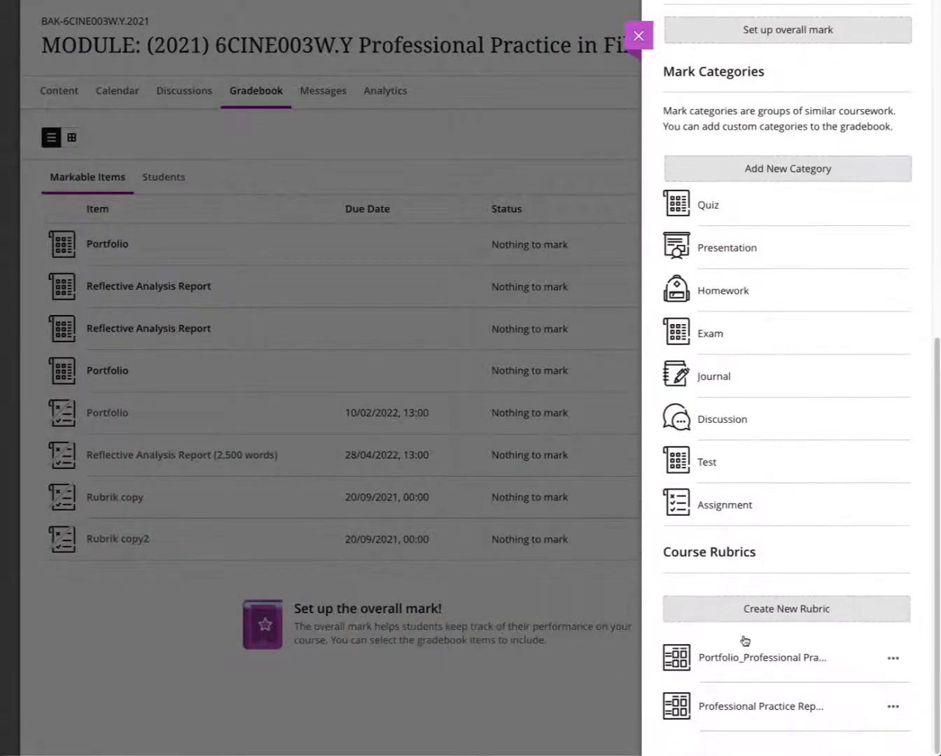
pyautogui.click(762, 707)
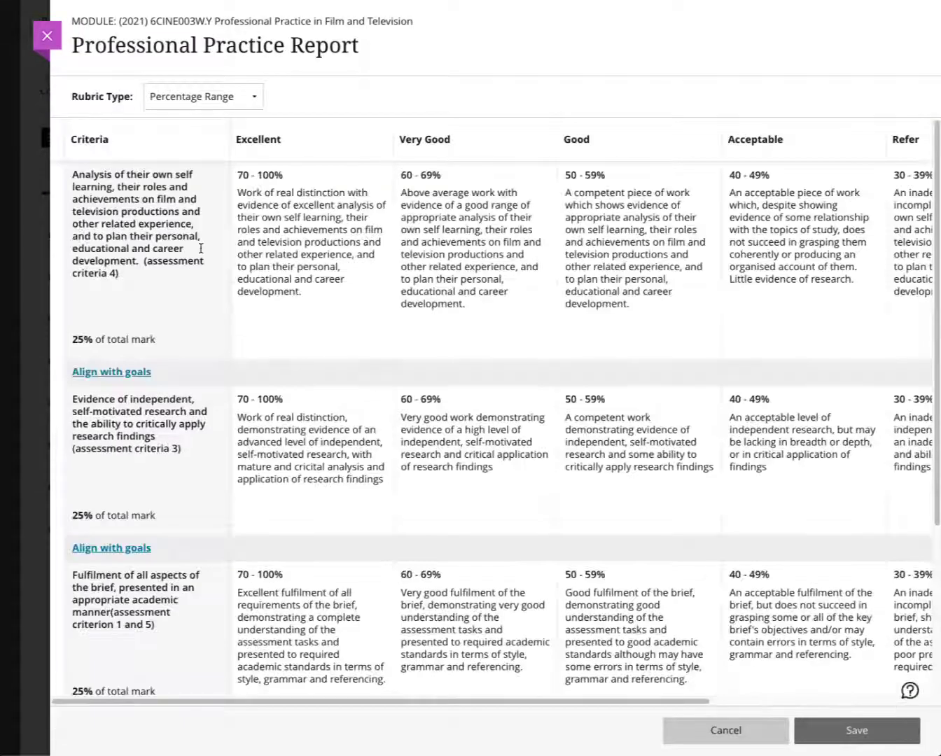